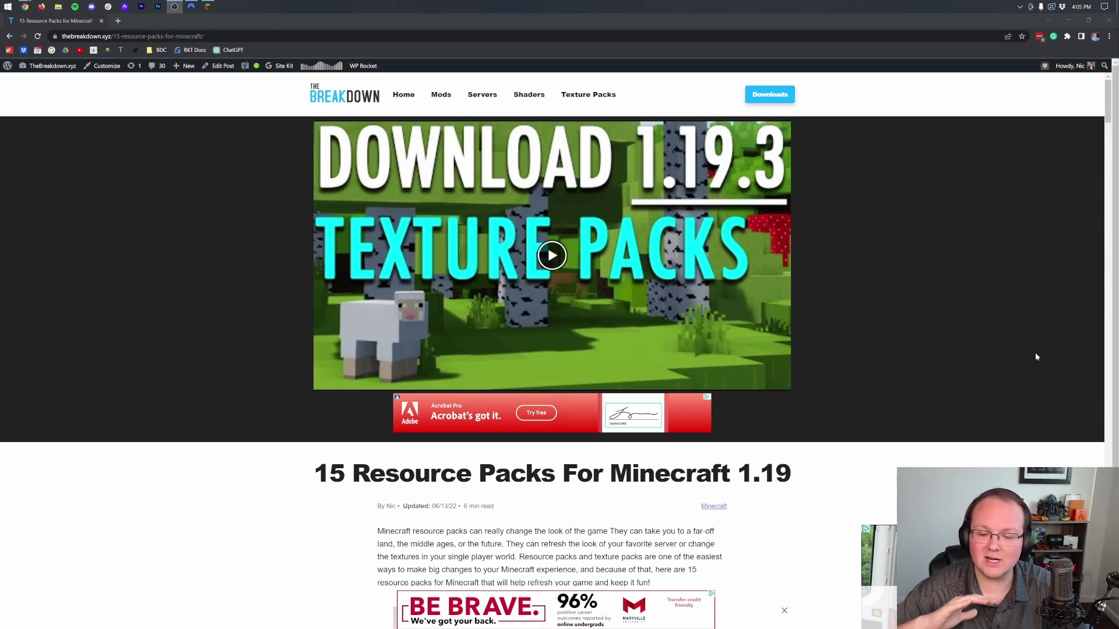
Scroll the '15 Texture Packs for Minecraft 1.19' article down to John Smith Legacy and its download link
scroll(1036, 356, "down", 3)
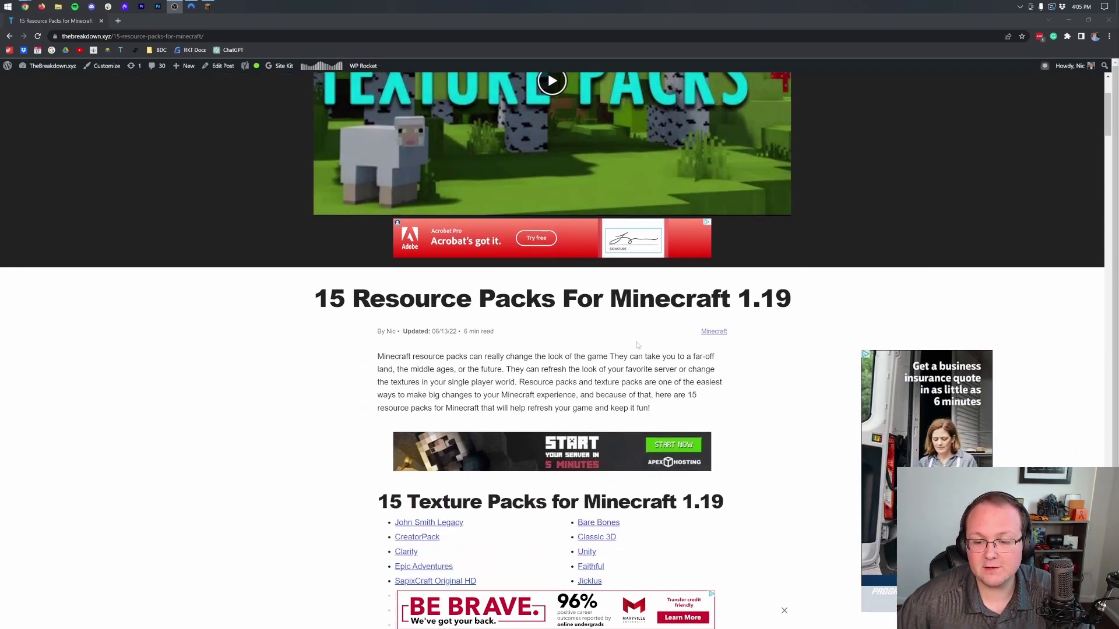
left_click_drag(610, 298, 794, 295)
left_click(806, 294)
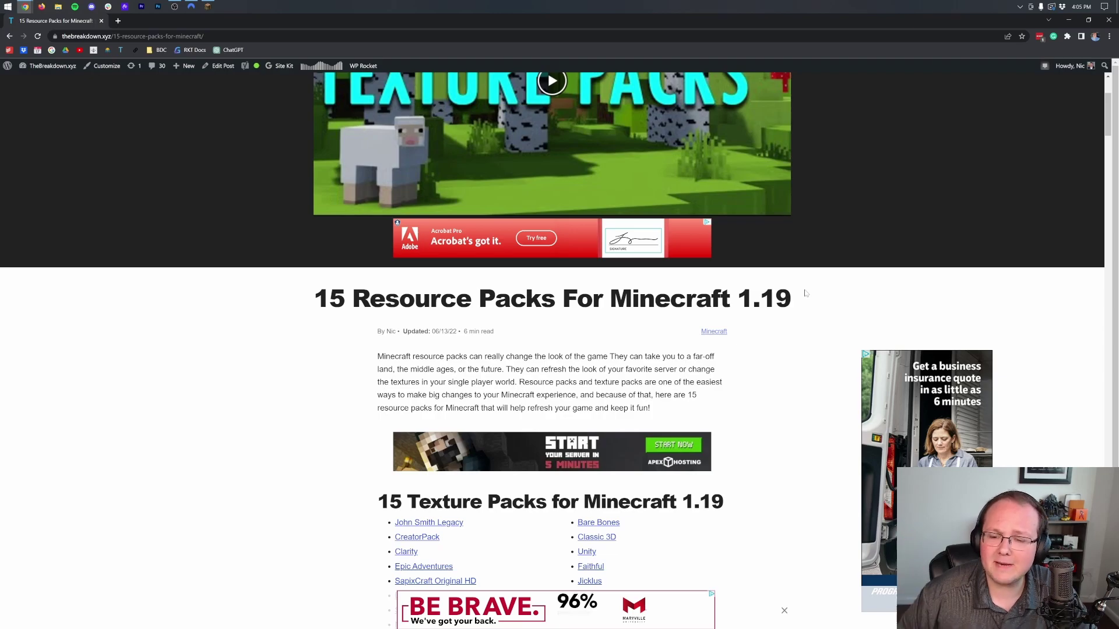
scroll(806, 293, "down", 4)
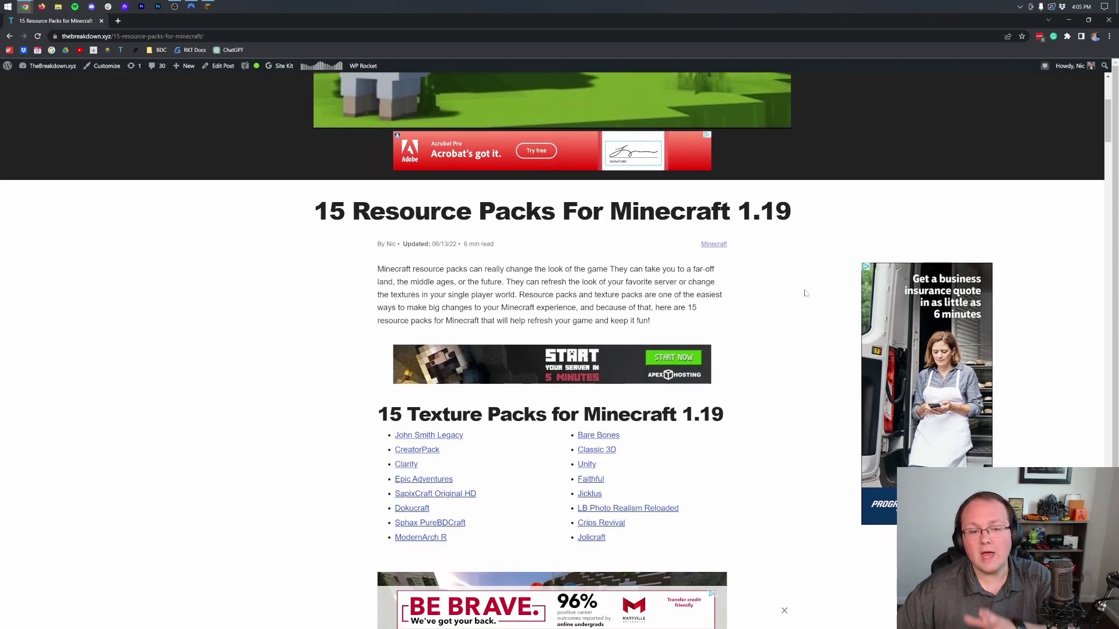
scroll(703, 321, "down", 2)
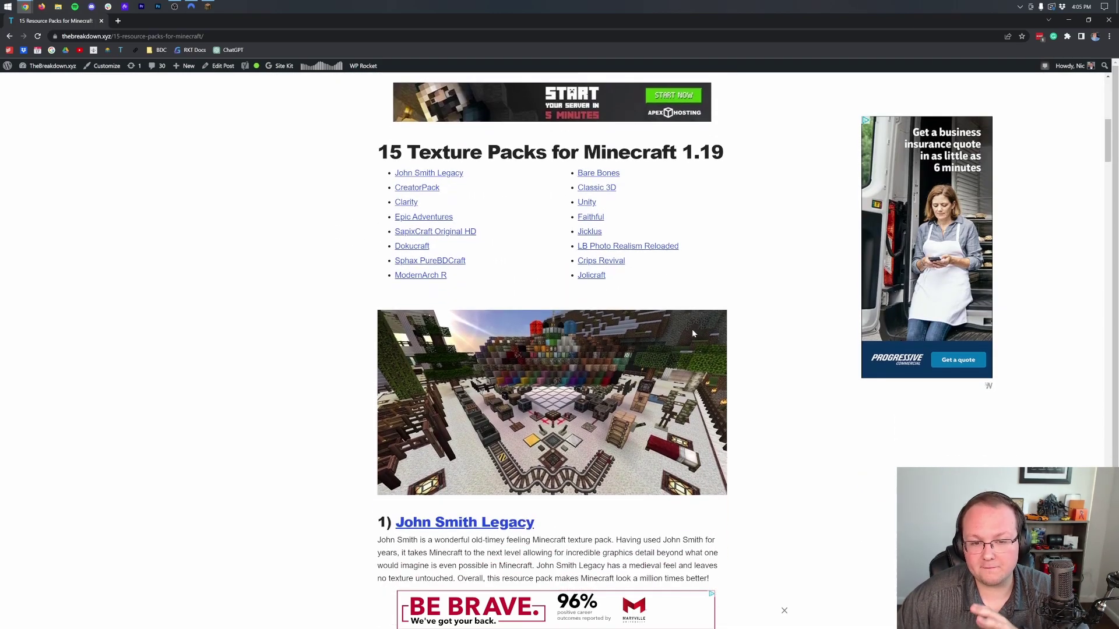
scroll(692, 333, "down", 2)
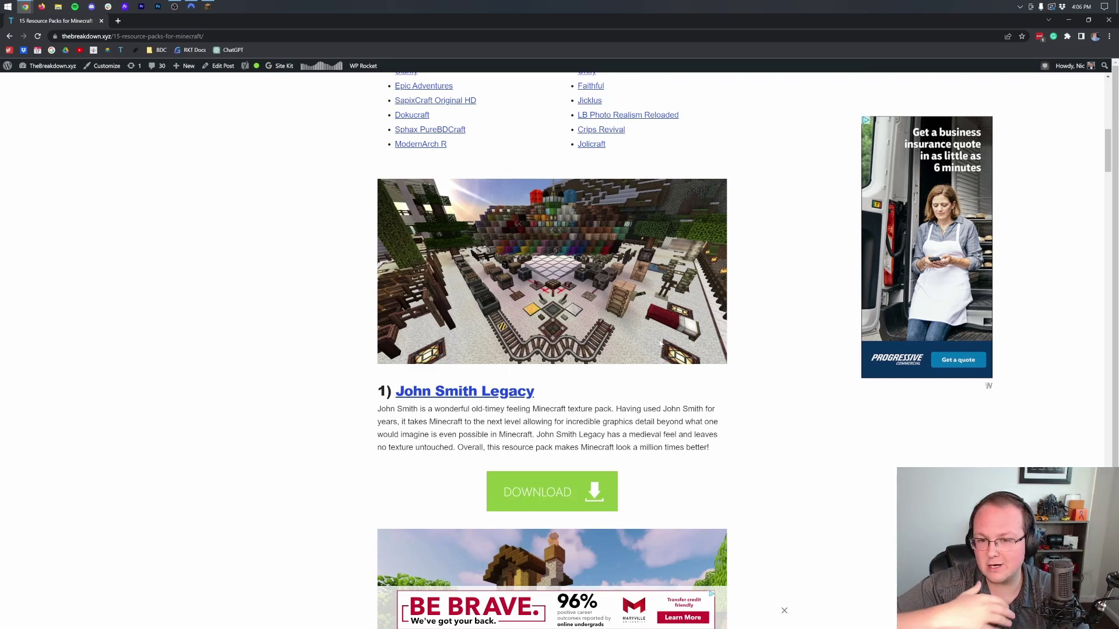
Open the John Smith Legacy download link in a new tab
scroll(661, 344, "down", 2)
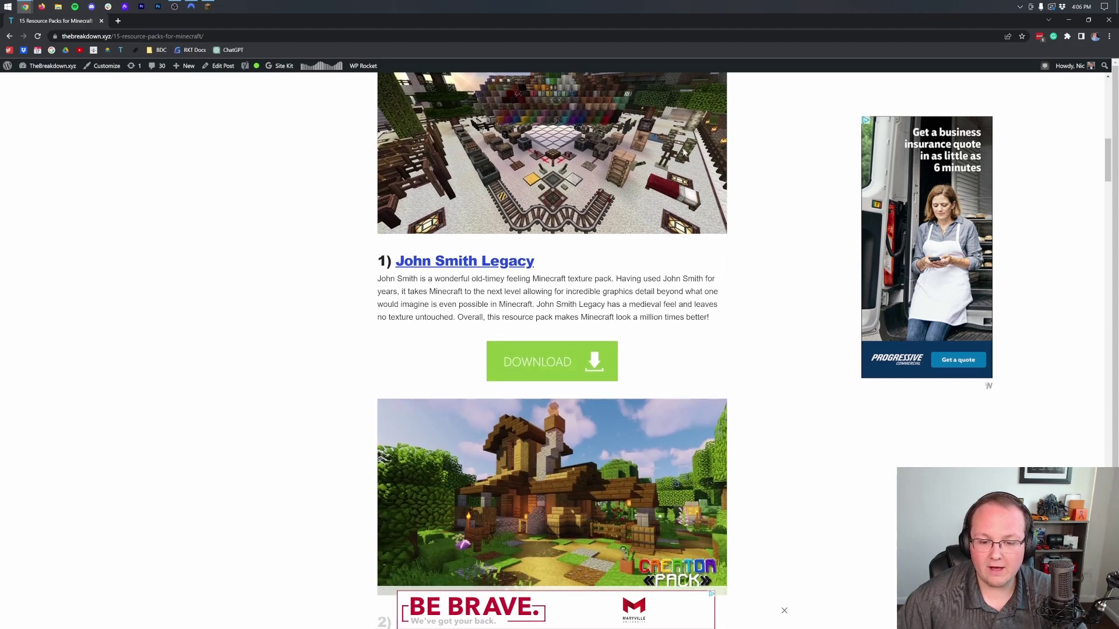
scroll(583, 210, "down", 2)
right_click(530, 239)
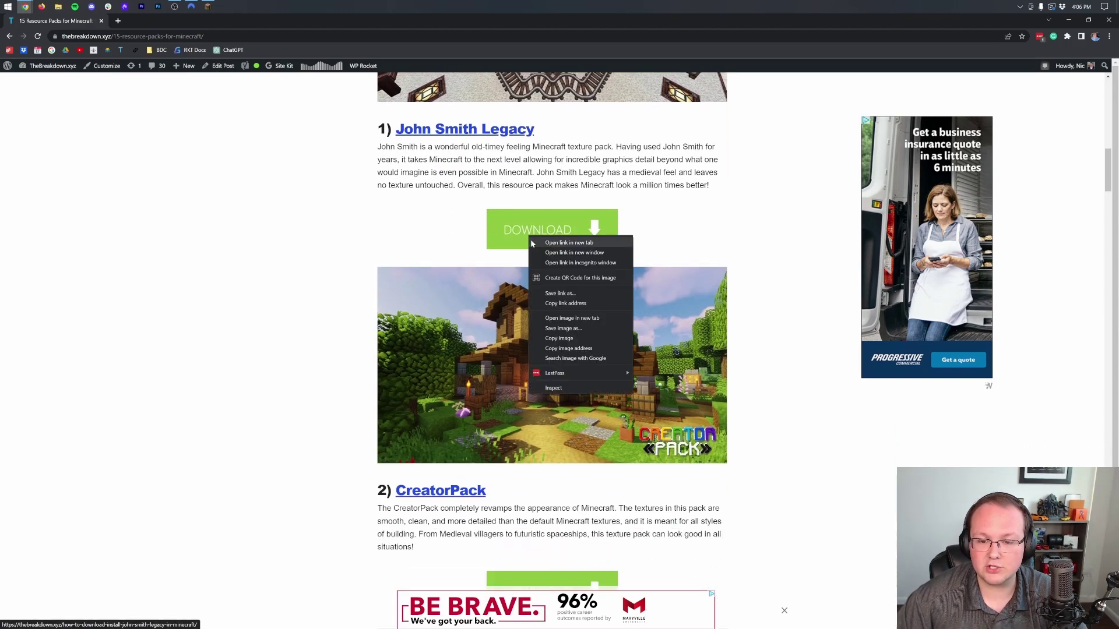
left_click(550, 243)
right_click(530, 239)
left_click(428, 212)
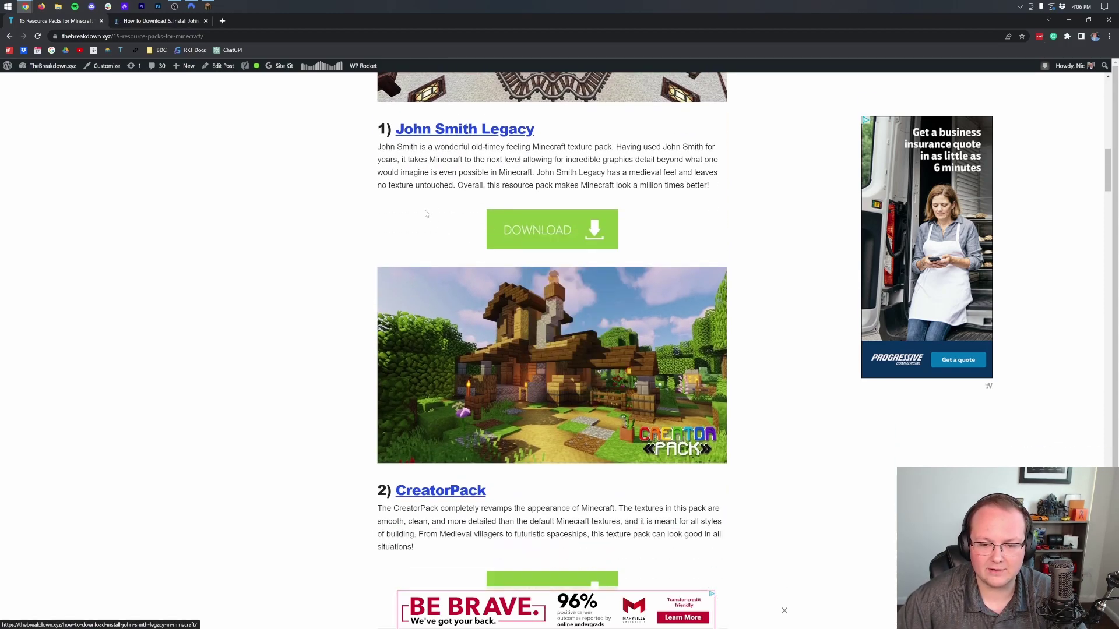
Scroll down to Dokucraft and open its download link in a new tab
scroll(438, 188, "down", 3)
scroll(438, 188, "down", 12)
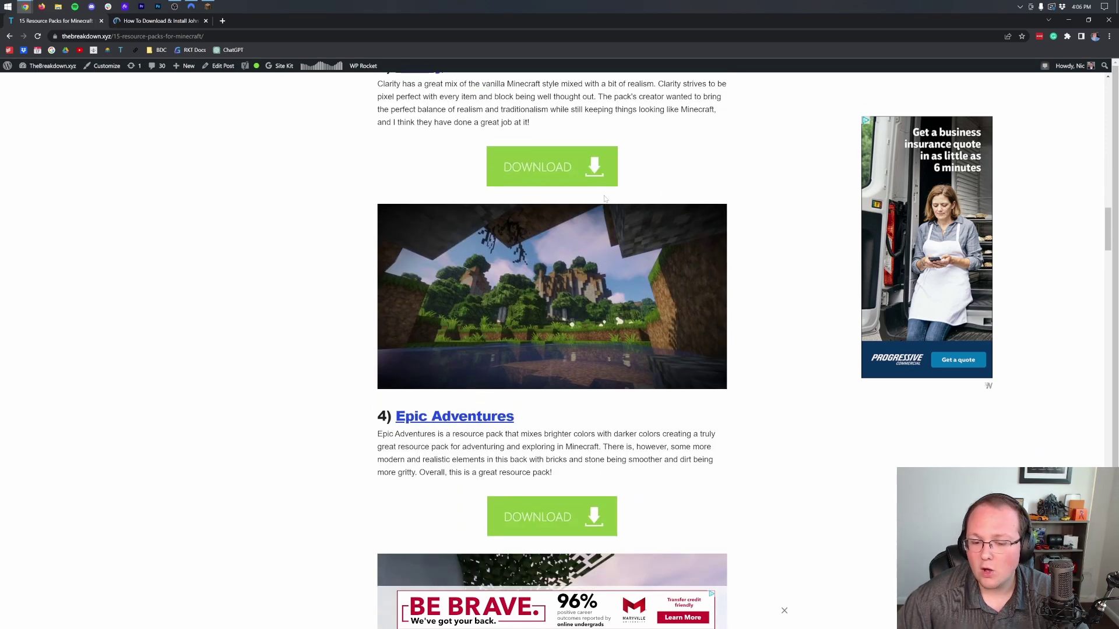
scroll(604, 196, "down", 5)
scroll(575, 288, "down", 7)
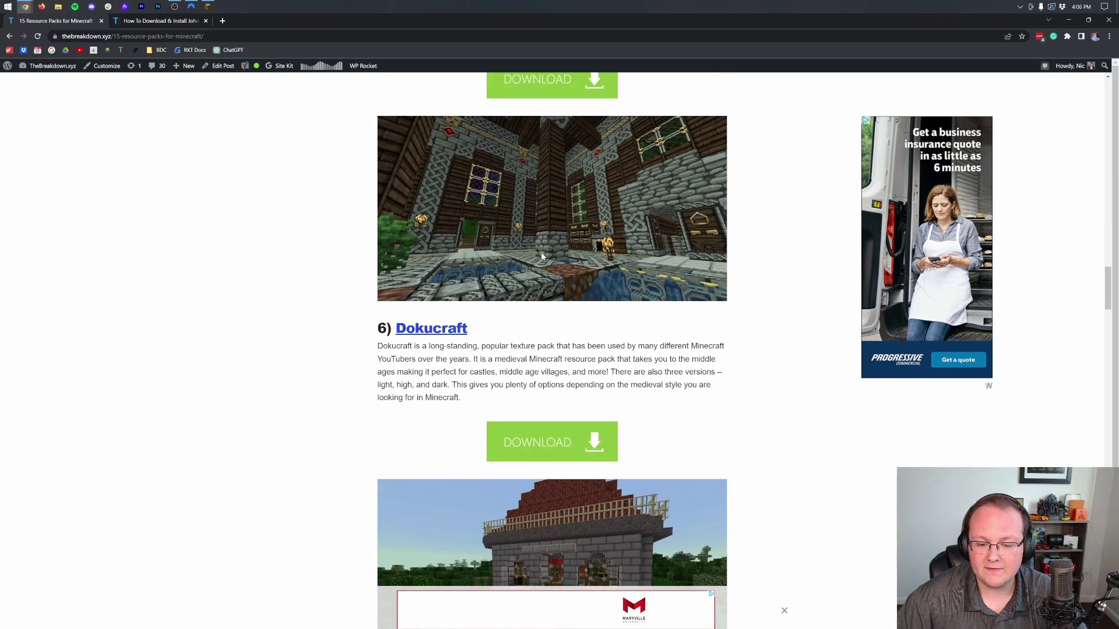
right_click(553, 227)
left_click(577, 232)
Scroll to Bare Bones and open its CurseForge download page
scroll(450, 192, "down", 20)
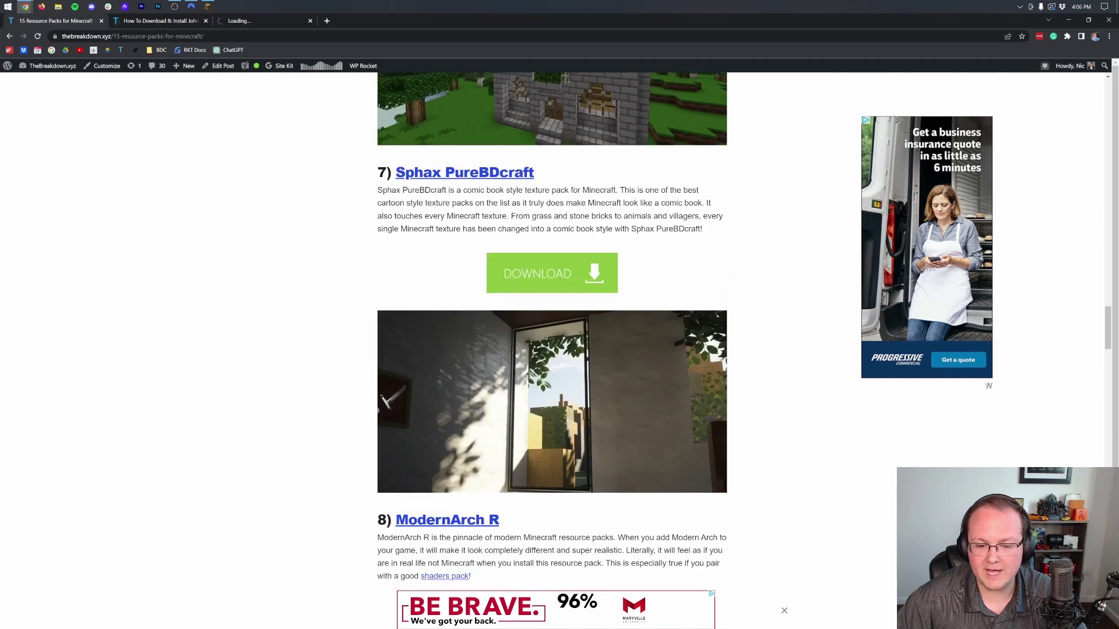
scroll(459, 173, "down", 4)
scroll(467, 187, "up", 3)
left_click(574, 315)
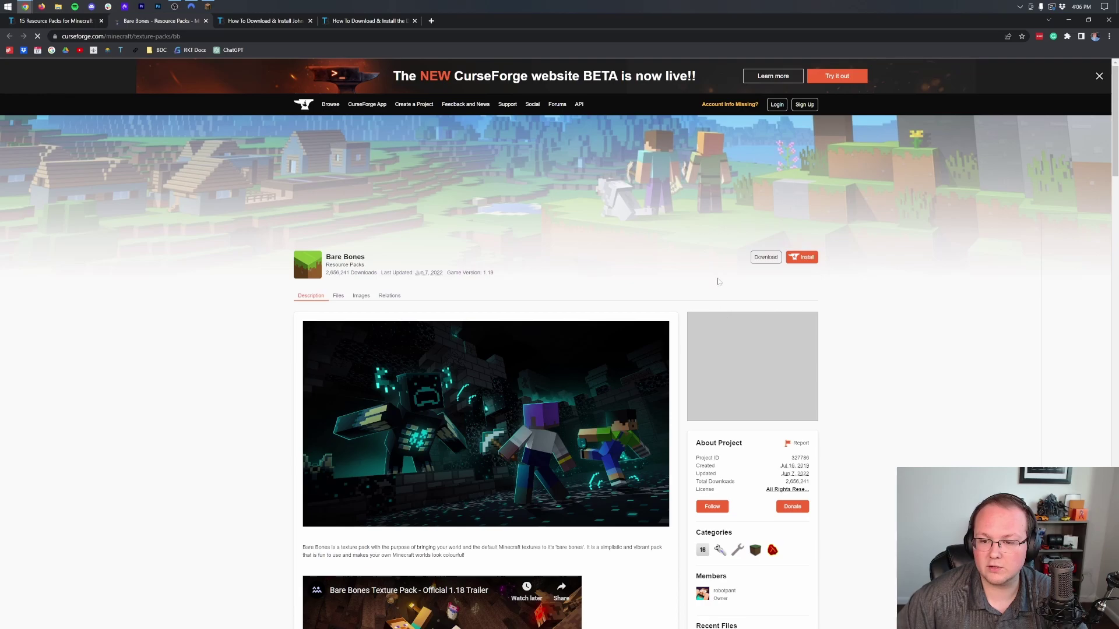
Download the Bare Bones 1.19 file from the Recent Files list on CurseForge
scroll(729, 233, "down", 7)
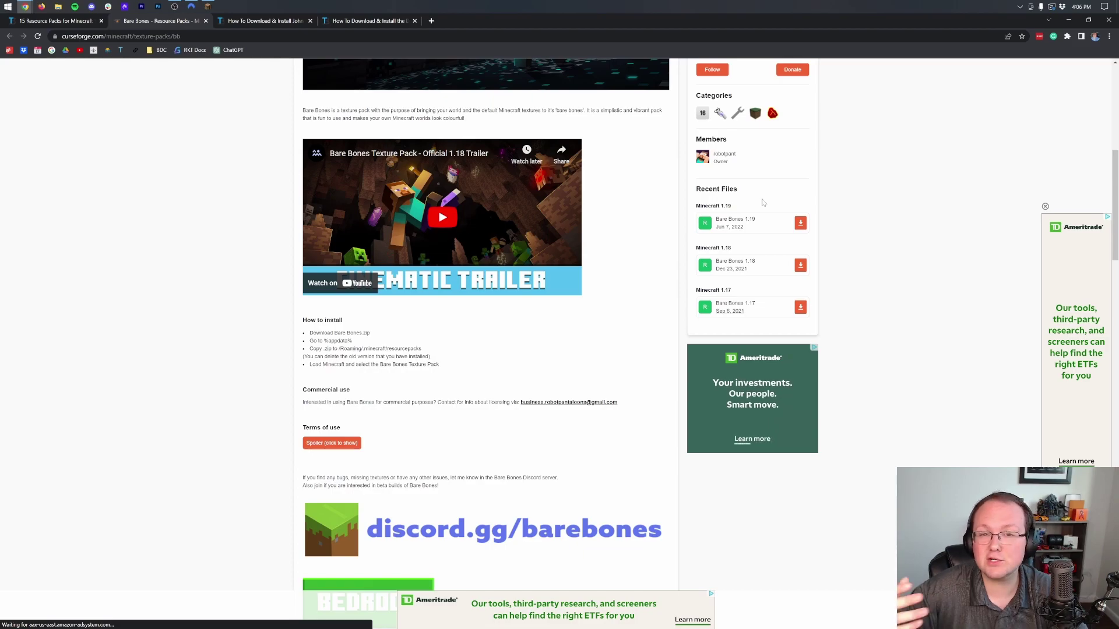
left_click(800, 223)
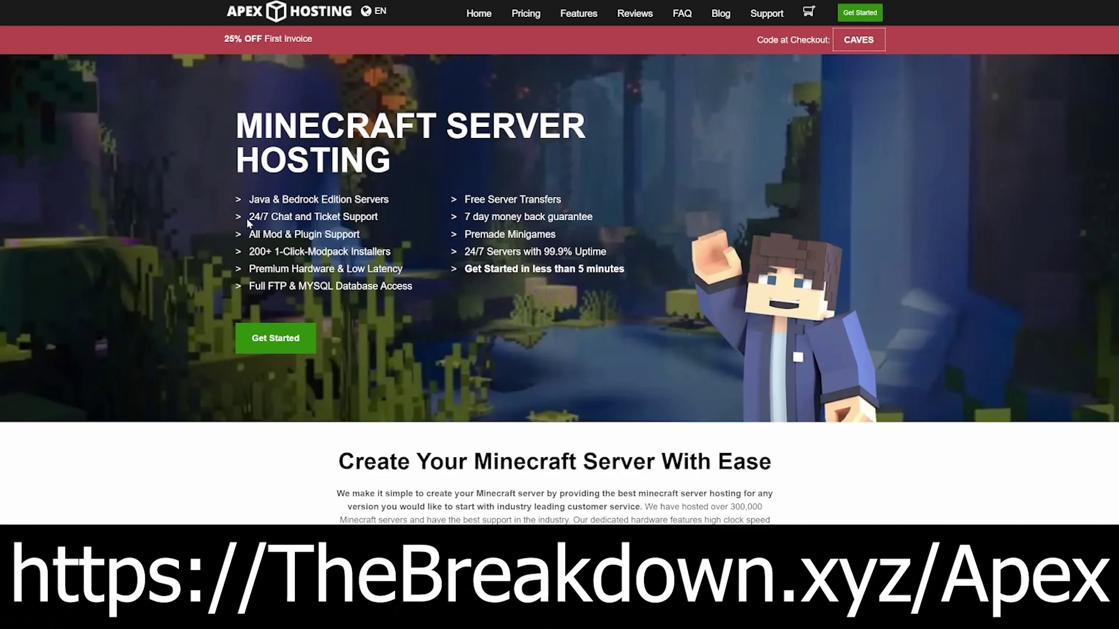
left_click_drag(248, 223, 404, 272)
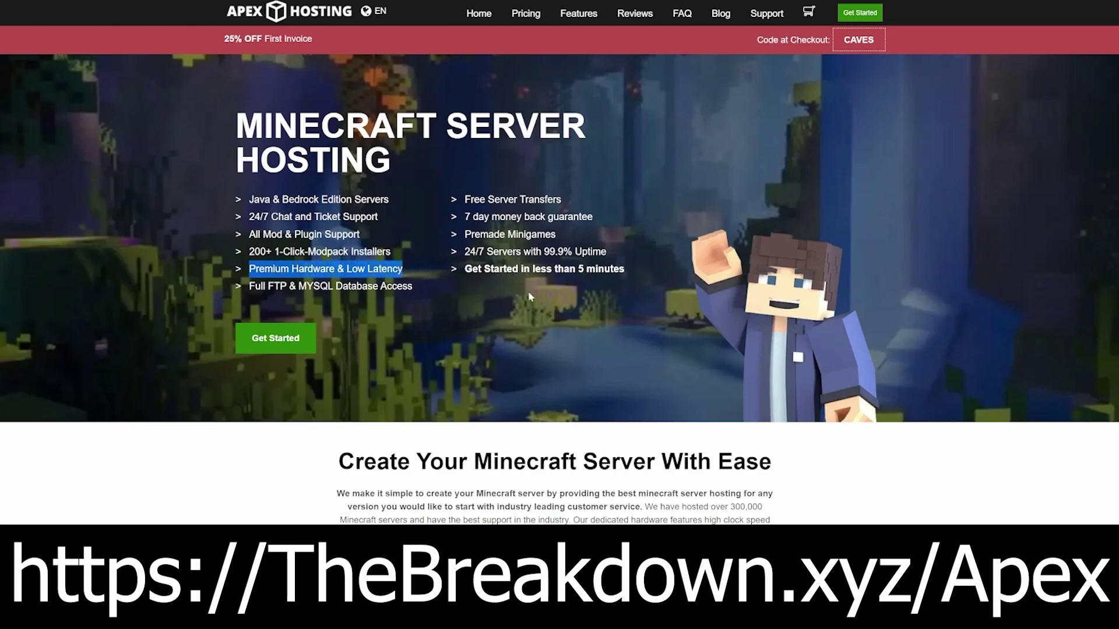
left_click_drag(465, 270, 619, 270)
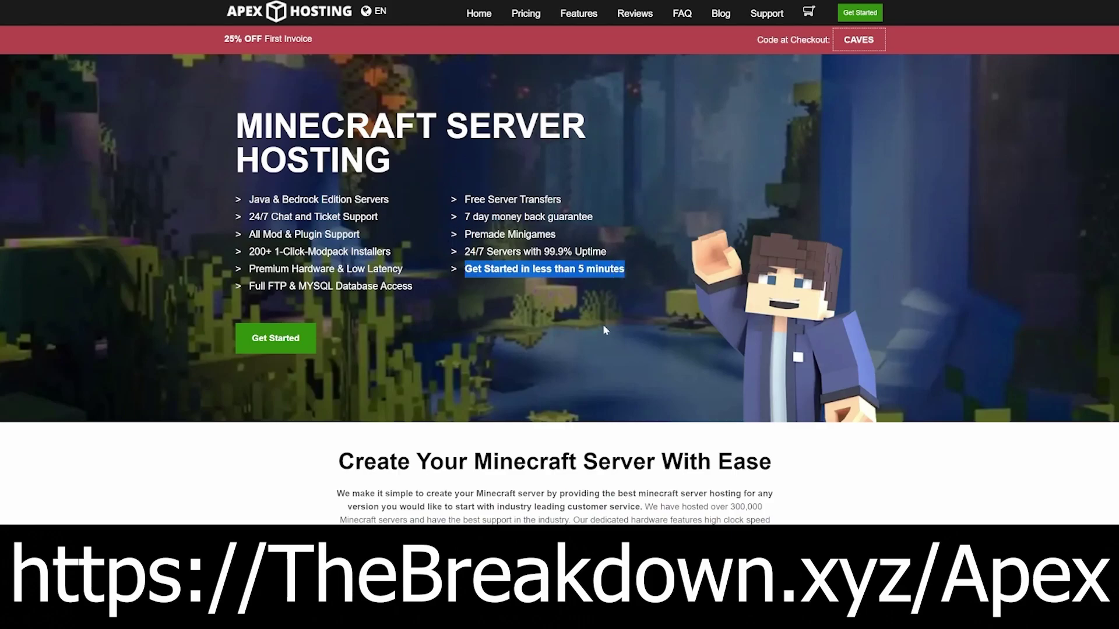
scroll(606, 329, "down", 7)
left_click_drag(407, 255, 428, 268)
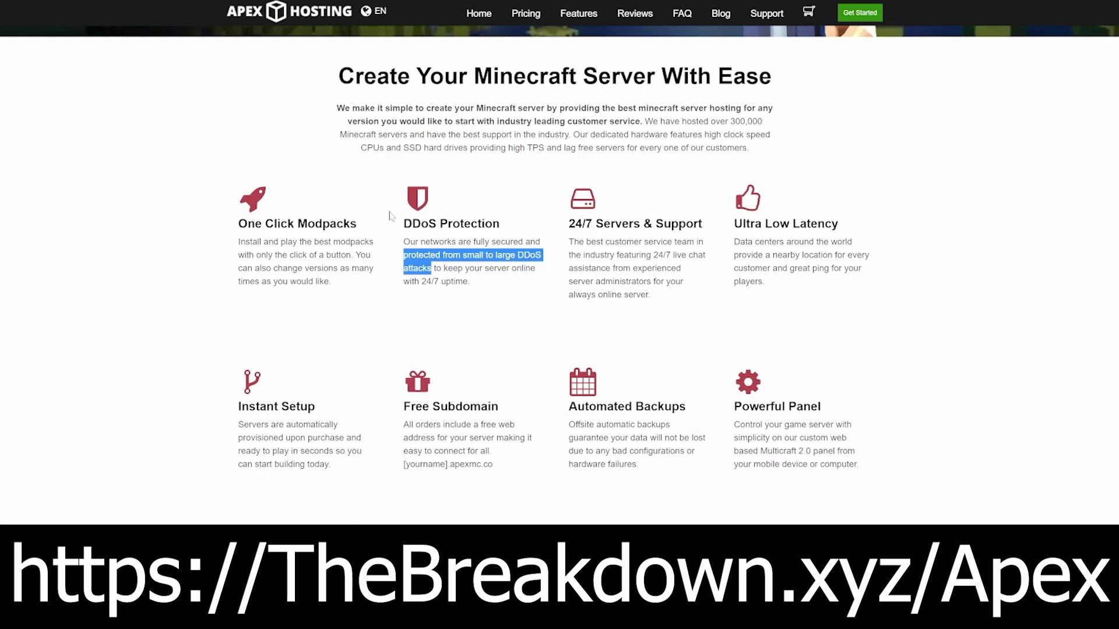
left_click(691, 302)
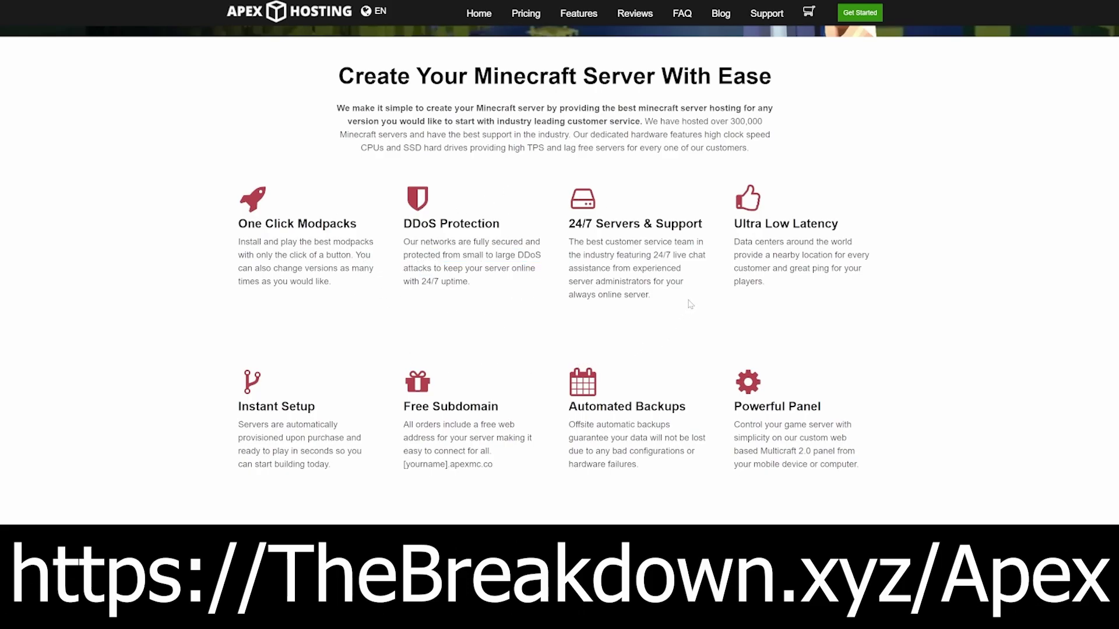
left_click_drag(653, 255, 610, 278)
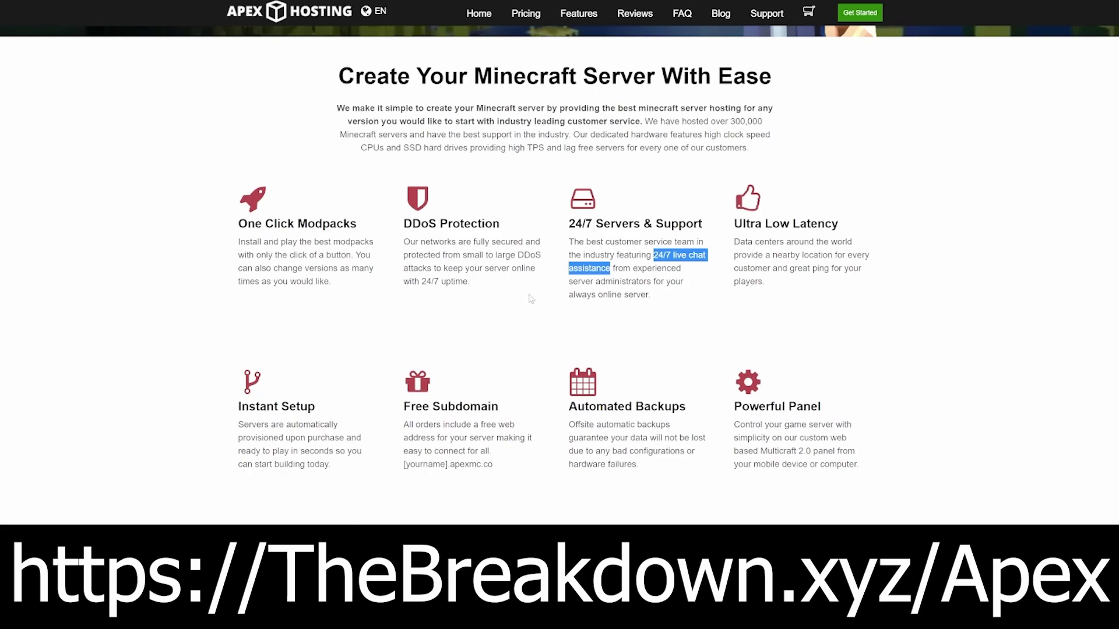
left_click(709, 335)
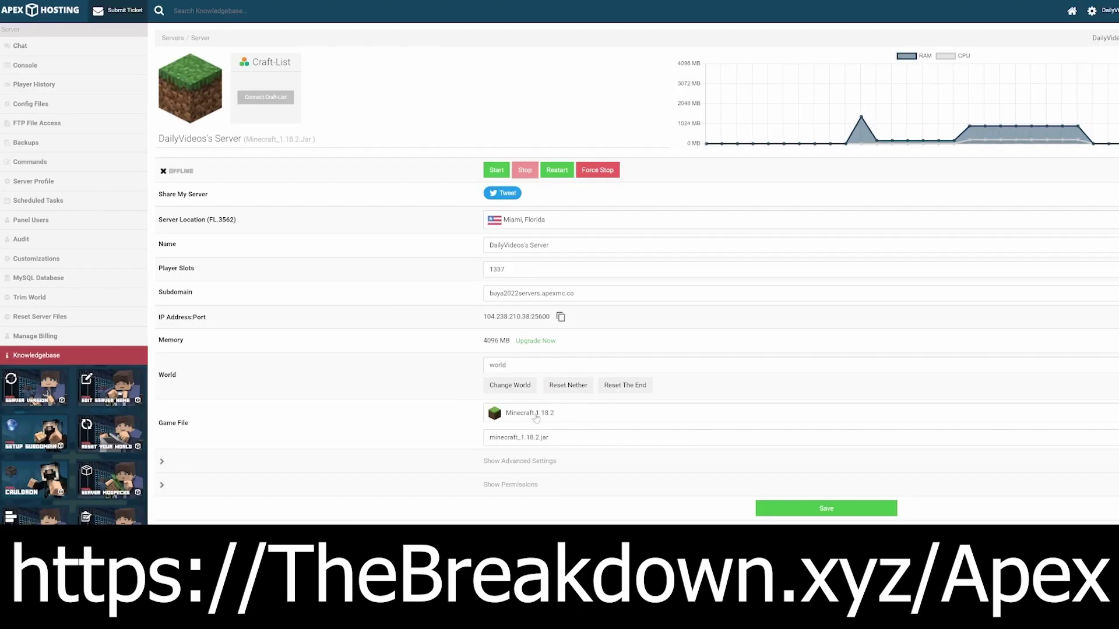
Return to the John Smith Legacy install guide and open its download site in a new tab
left_click(560, 415)
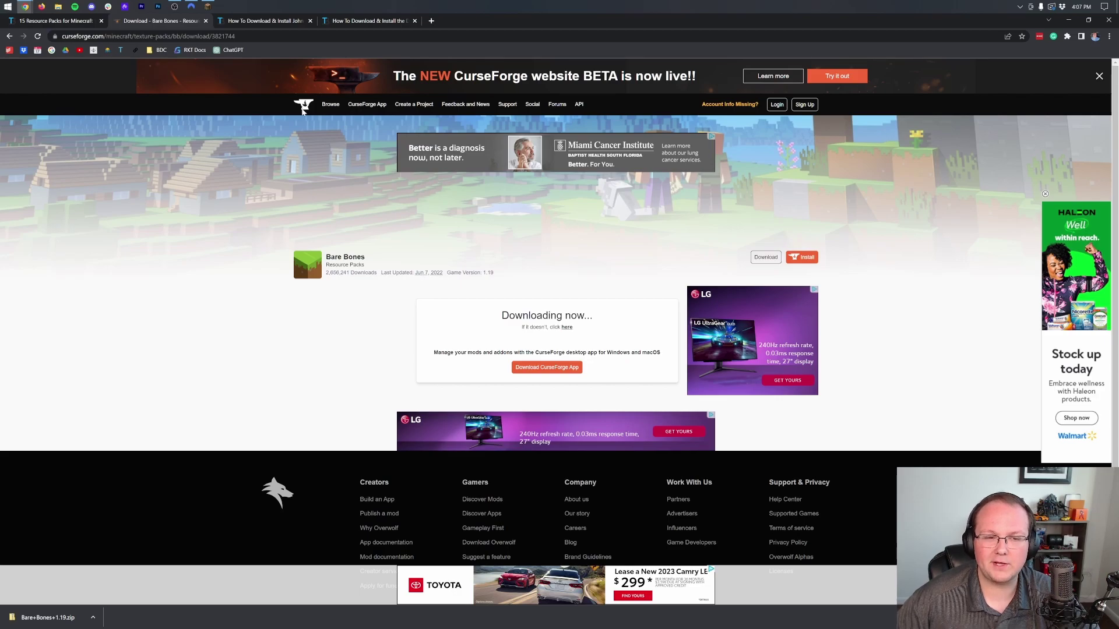
left_click(262, 21)
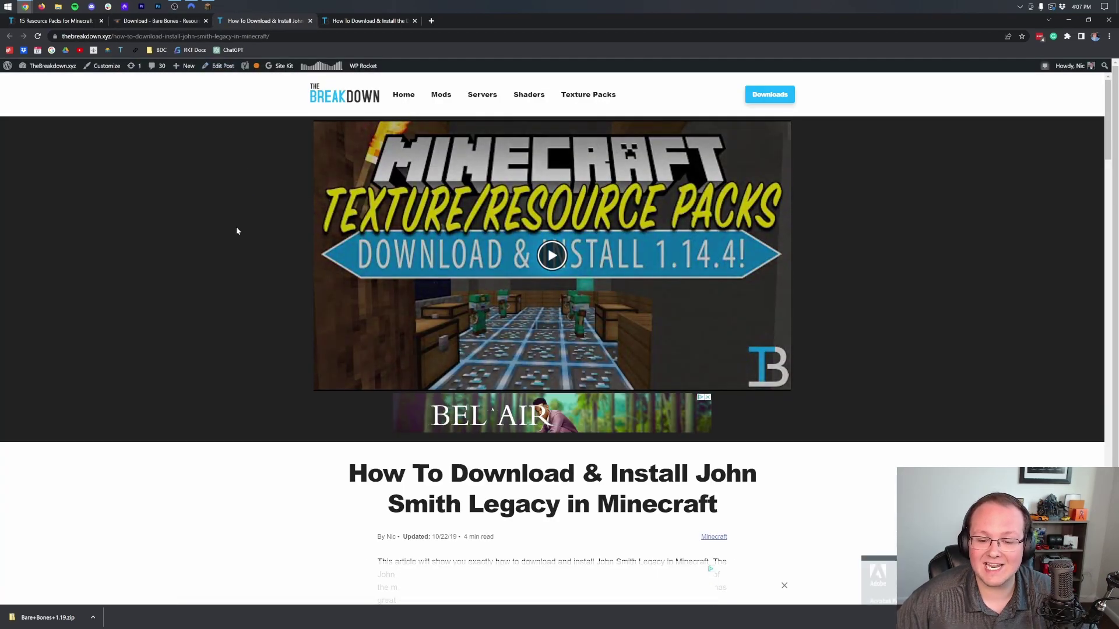
scroll(430, 180, "down", 6)
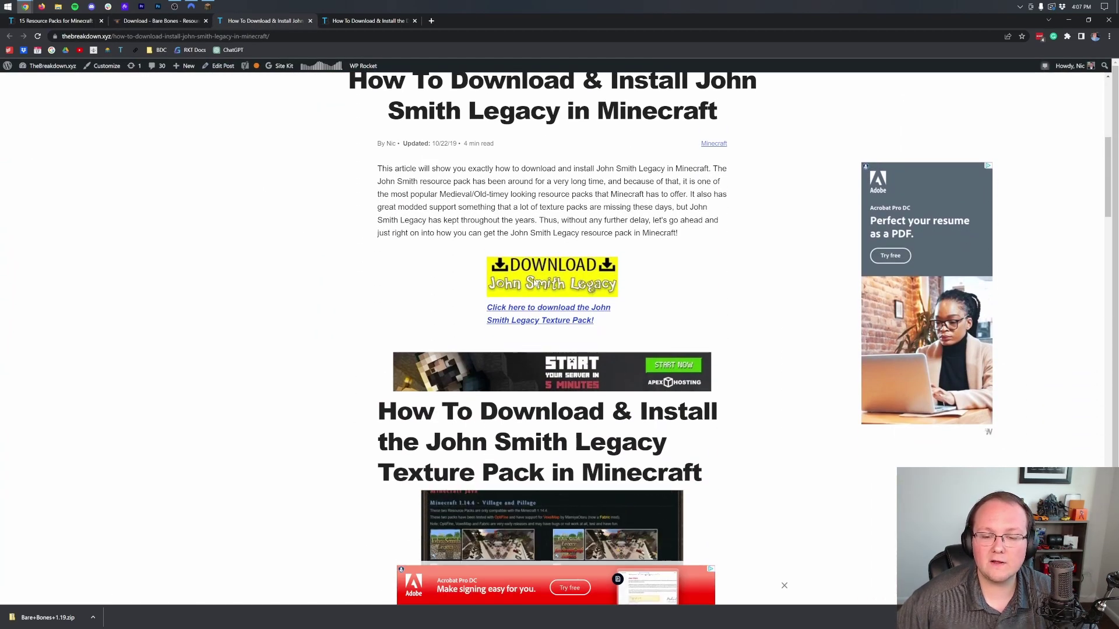
left_click(552, 277)
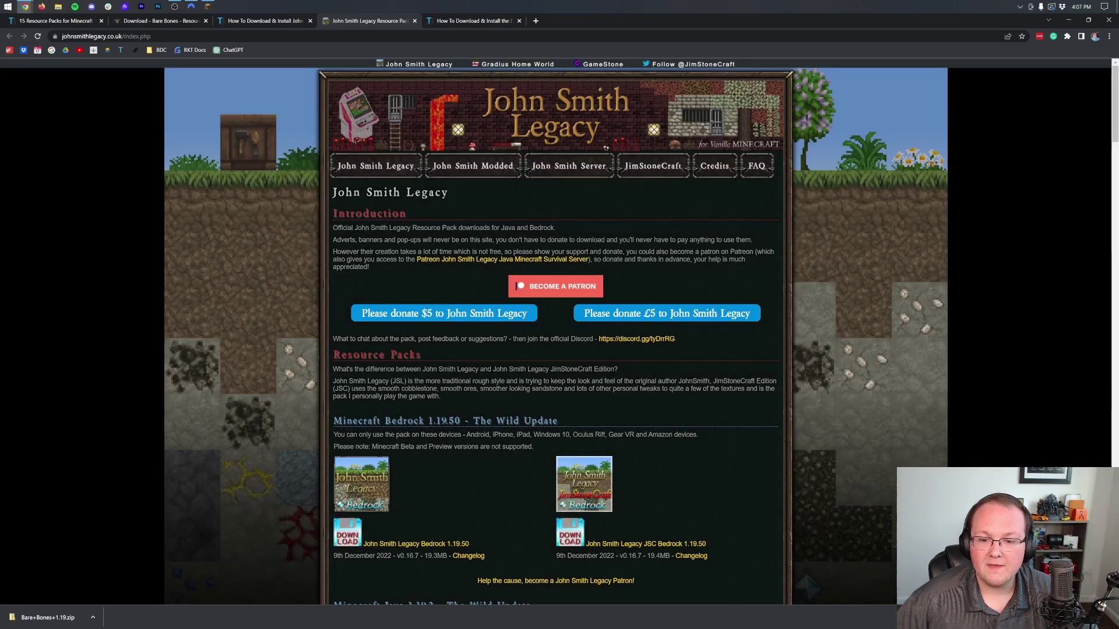
Download John Smith Legacy 1.19.3 v5 from the Minecraft Java 1.19.3 section
scroll(553, 214, "down", 4)
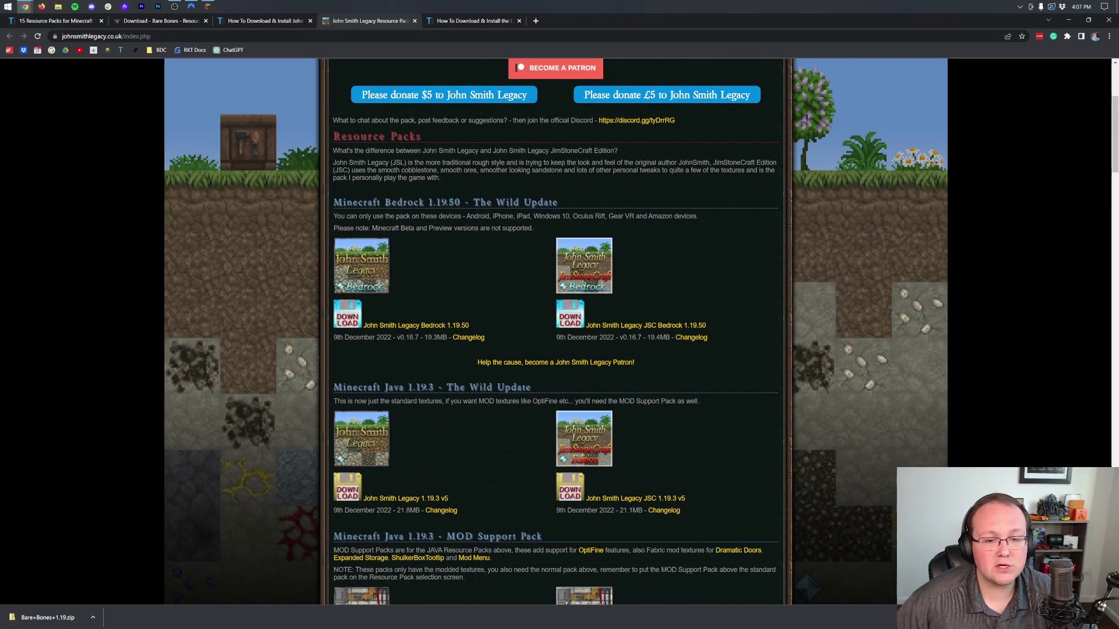
scroll(414, 265, "down", 2)
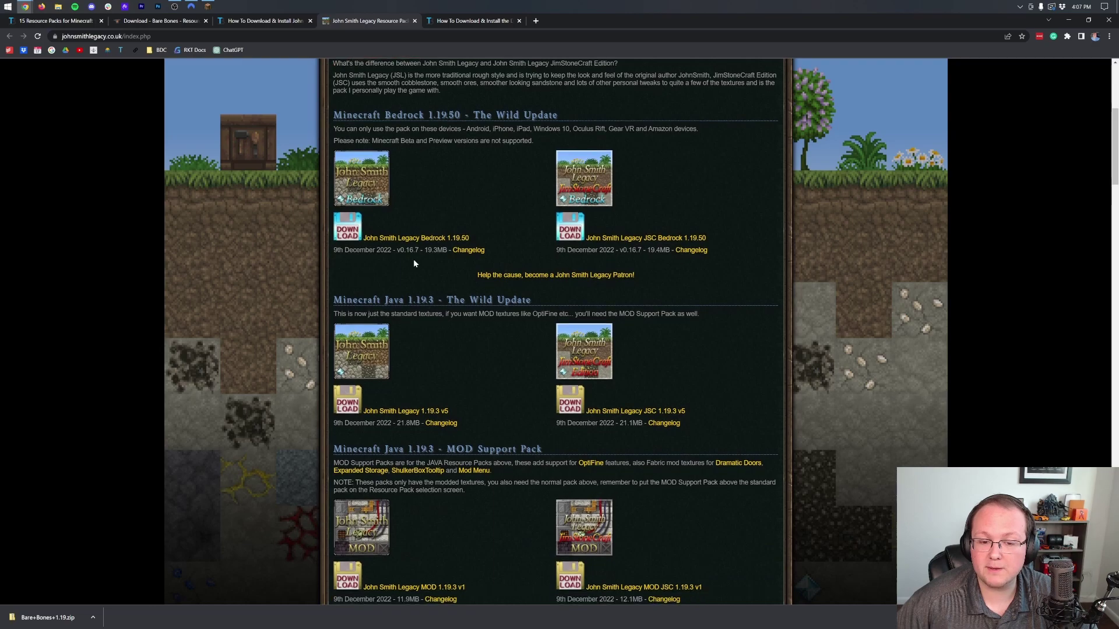
scroll(556, 332, "down", 2)
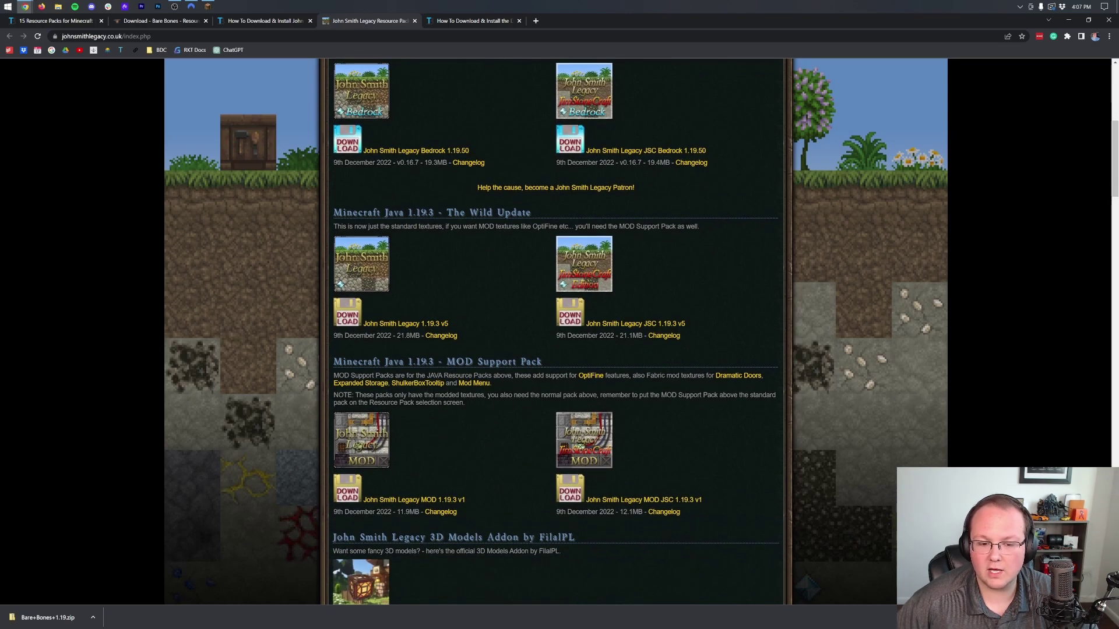
left_click(391, 327)
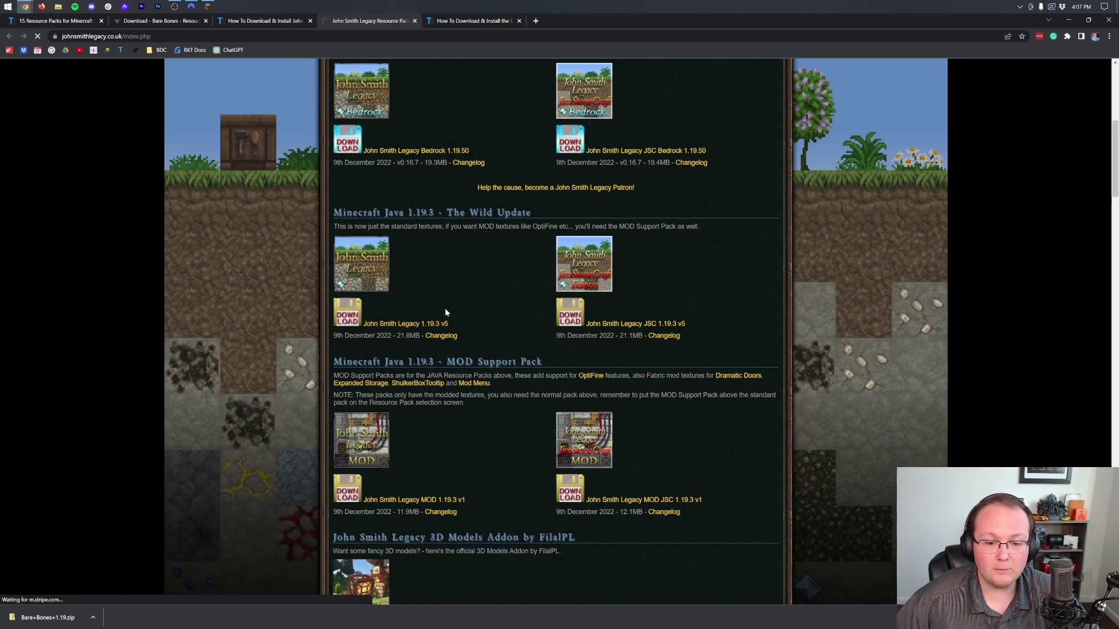
From the DokuCraft article, reach the official site and download Dokucraft Light for Java 1.19.2
left_click(460, 21)
scroll(552, 292, "down", 8)
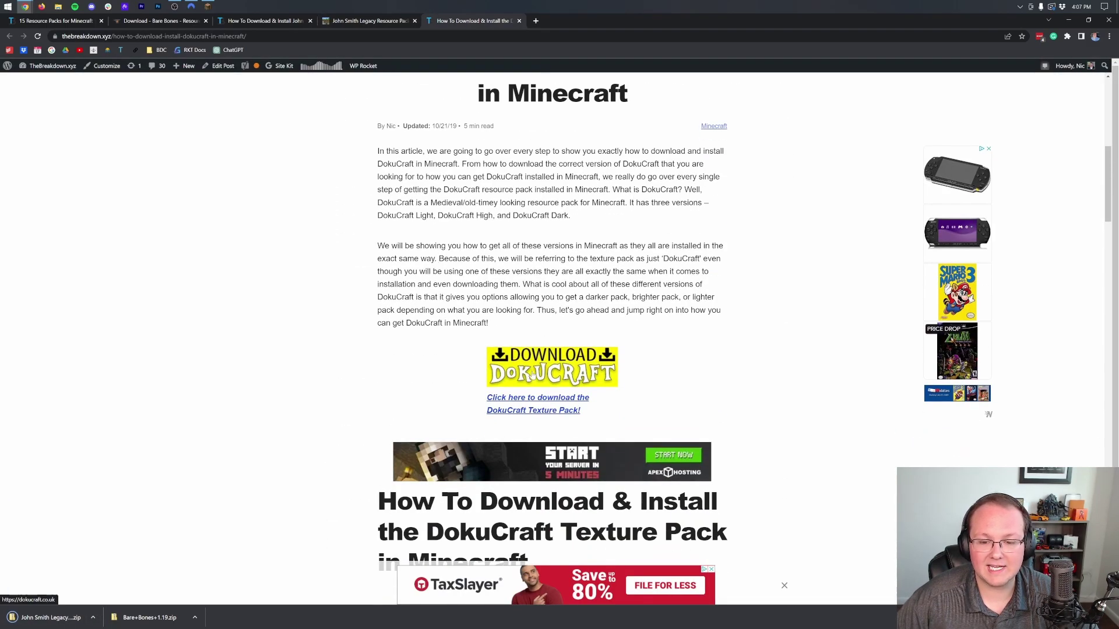
left_click(532, 375)
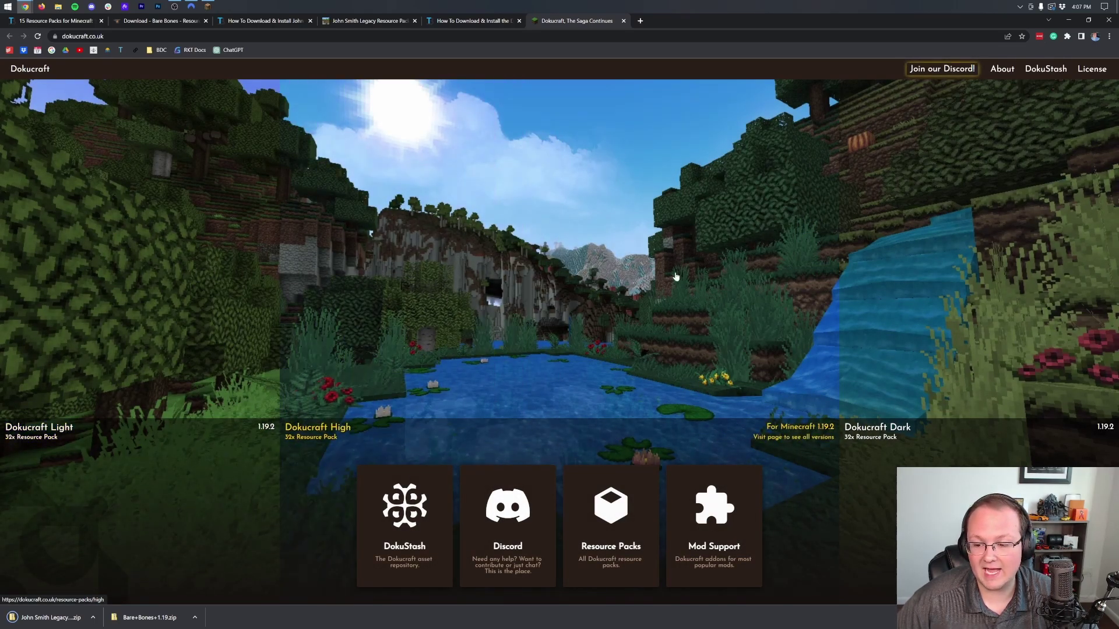
left_click(214, 237)
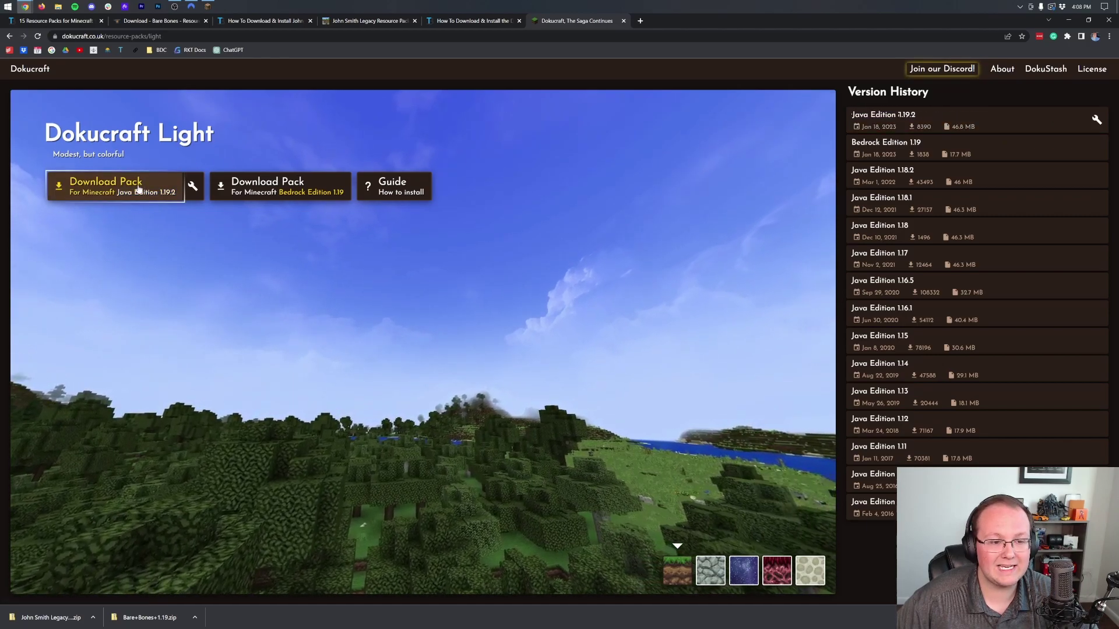
left_click(157, 191)
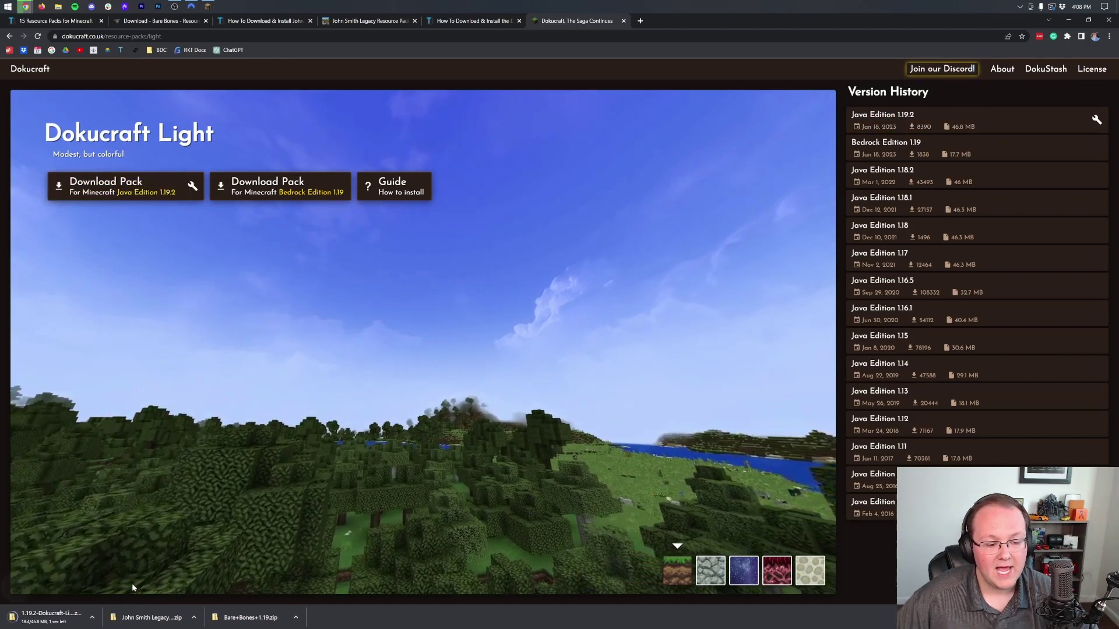
Minimize Chrome and the Minecraft 1.19.3 window to reveal the desktop
left_click(1069, 20)
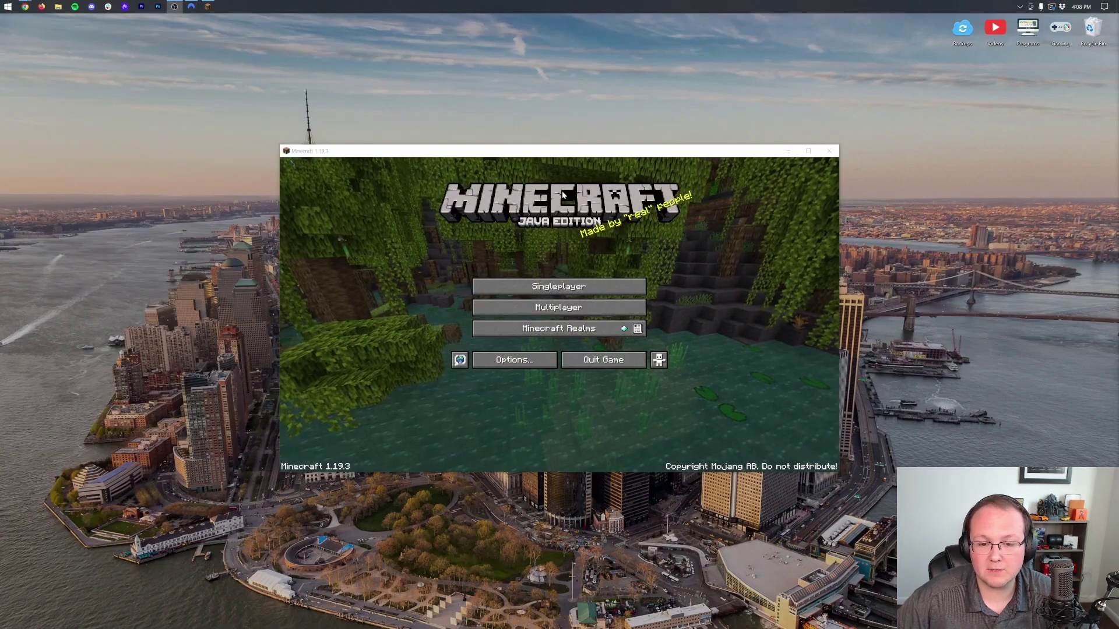
left_click(787, 151)
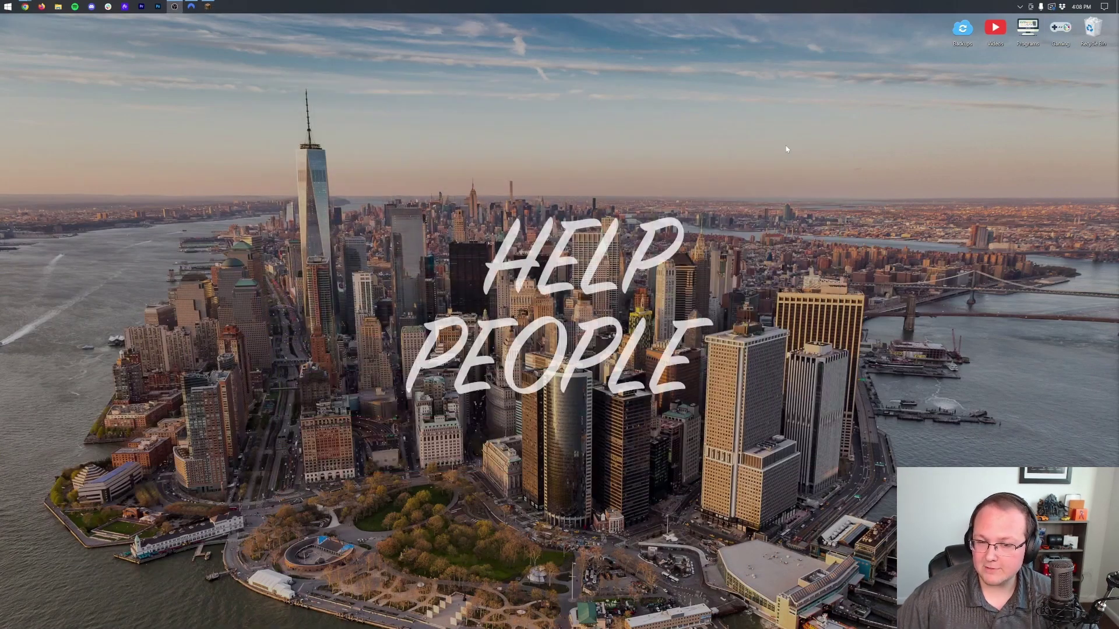
Launch File Explorer from the Start search and show This PC's folders
left_click(2, 4)
type("down")
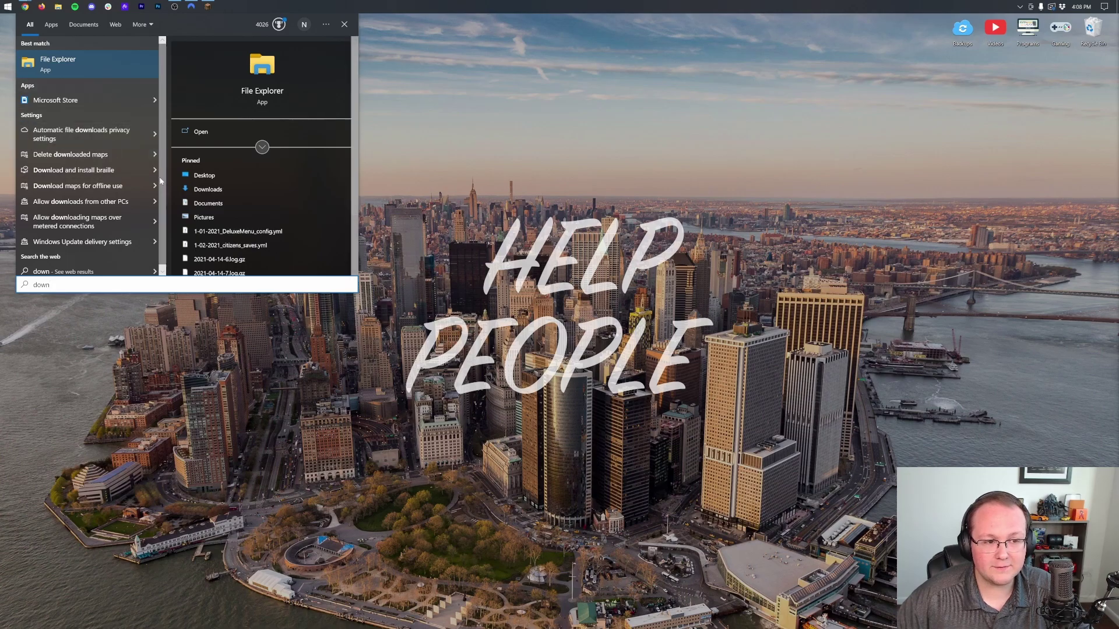
left_click(105, 62)
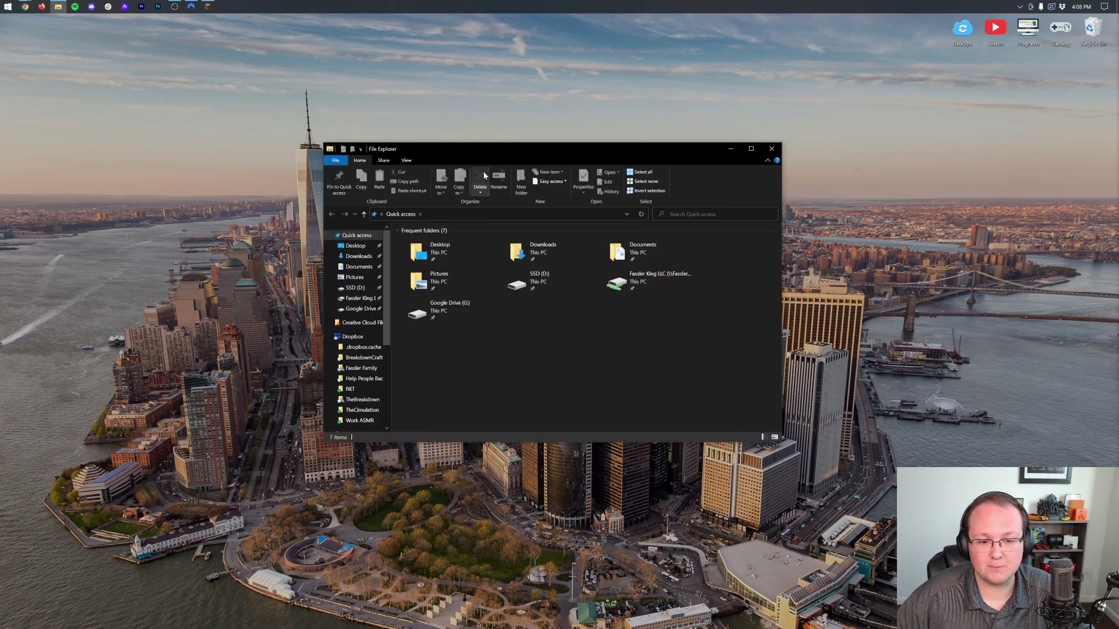
scroll(369, 282, "down", 4)
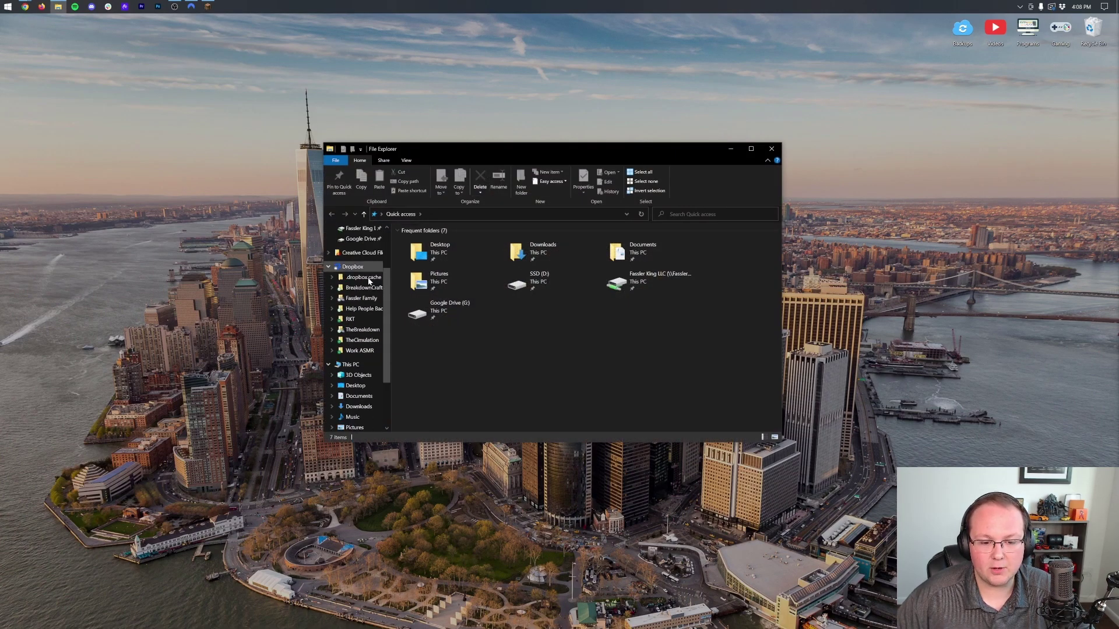
left_click(354, 307)
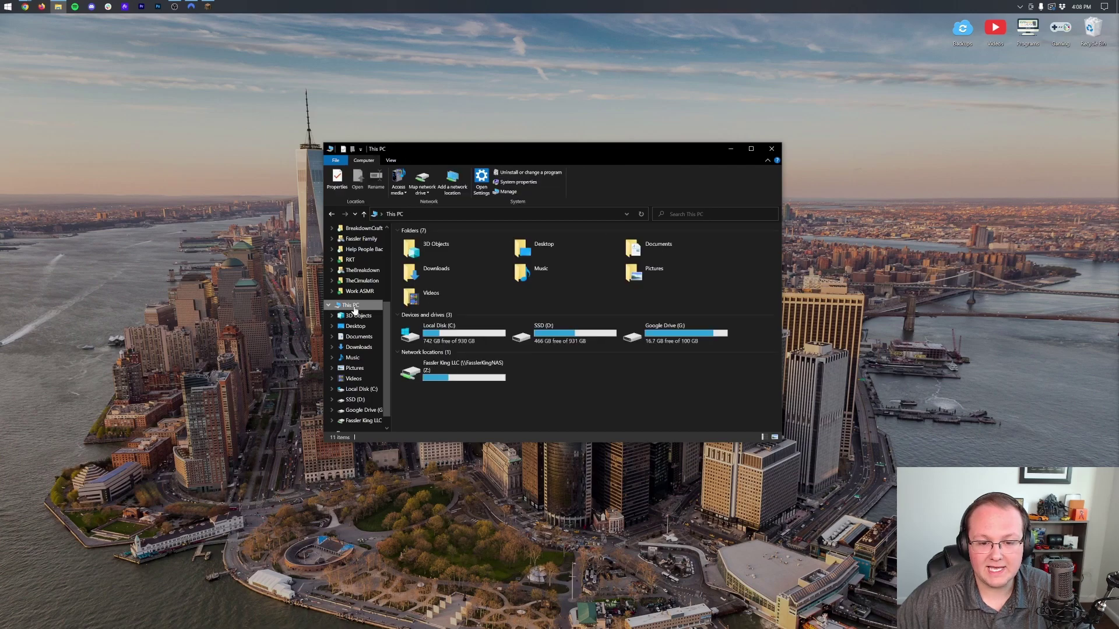
Drag the three pack zips from Downloads onto the desktop, lined up in a row
double_click(456, 283)
left_click_drag(498, 306, 408, 94)
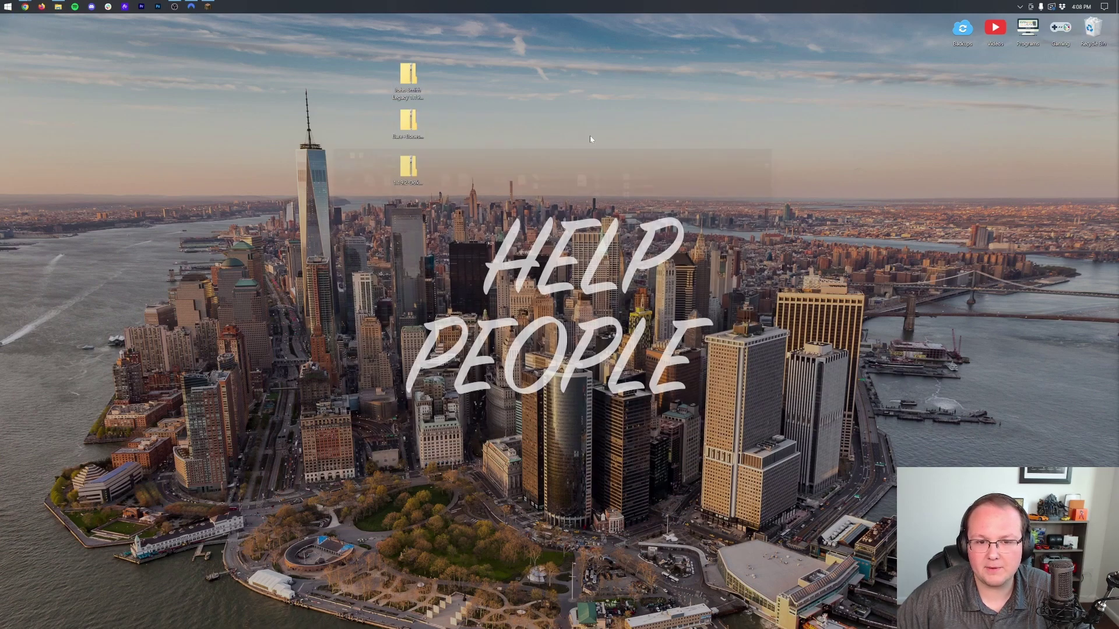
left_click_drag(408, 122, 473, 77)
Set the last zip beside the other two and open Options > Resource Packs in Minecraft
left_click_drag(408, 169, 544, 110)
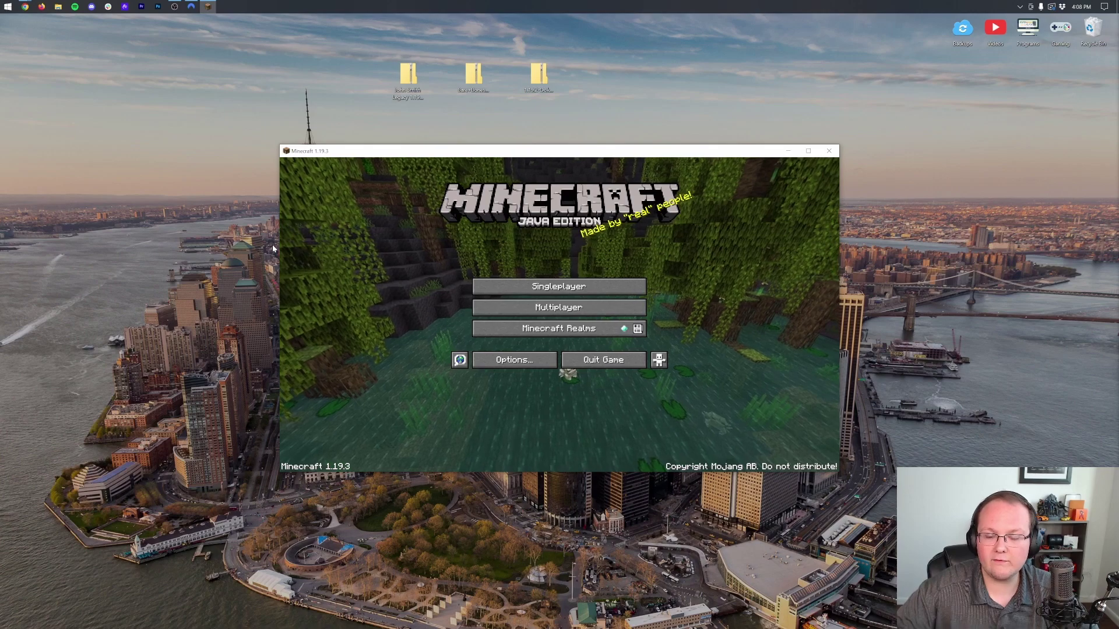
left_click(499, 358)
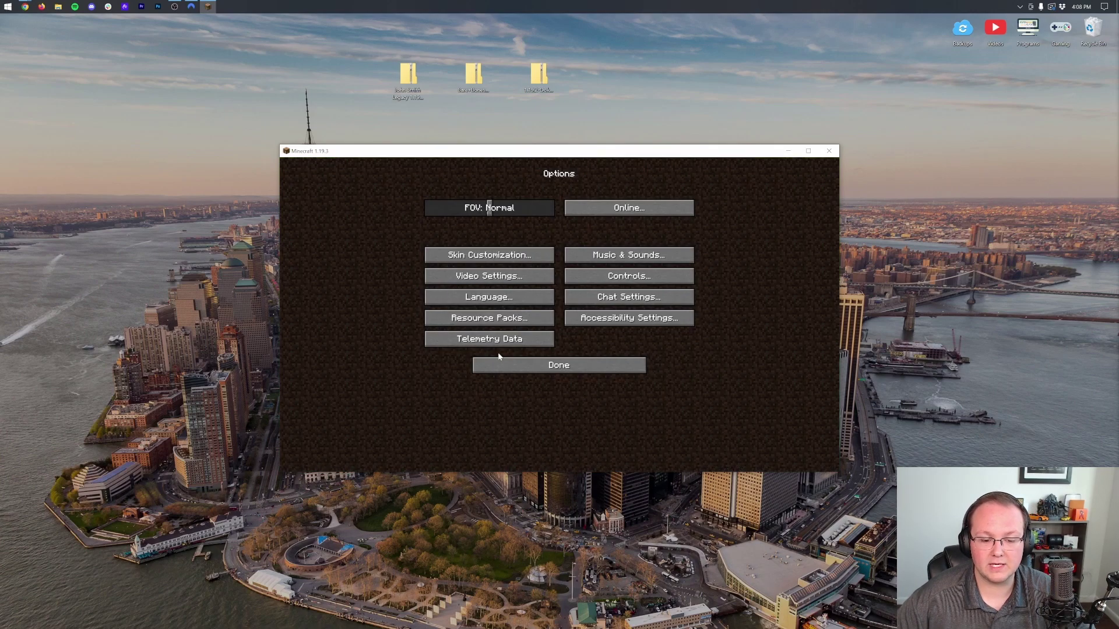
left_click(511, 317)
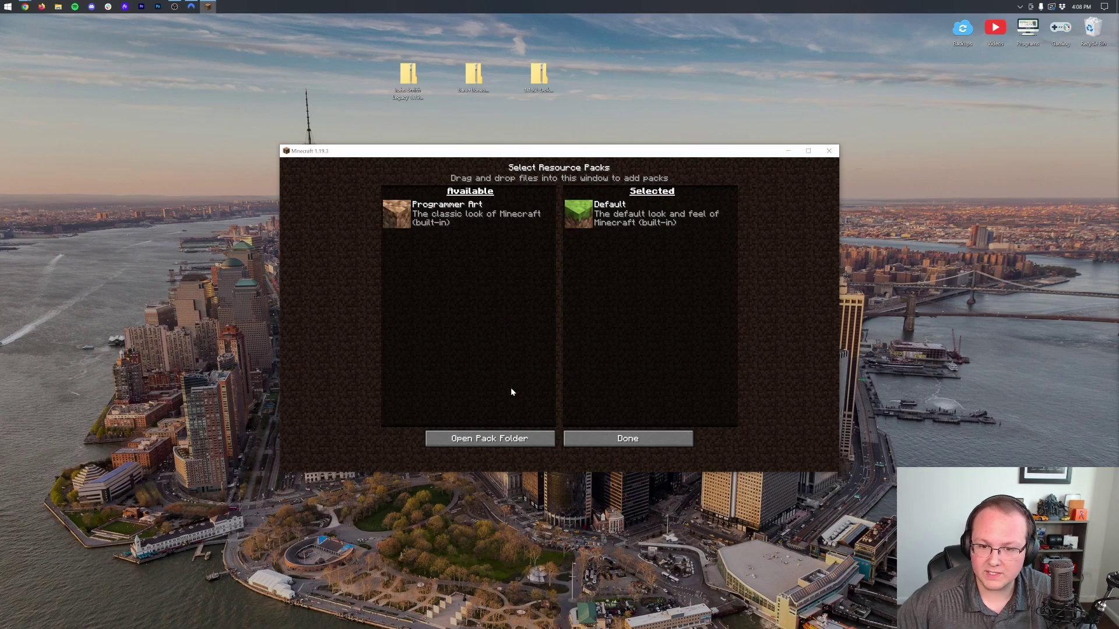
Return to the title screen, then reopen Options > Resource Packs
left_click(577, 439)
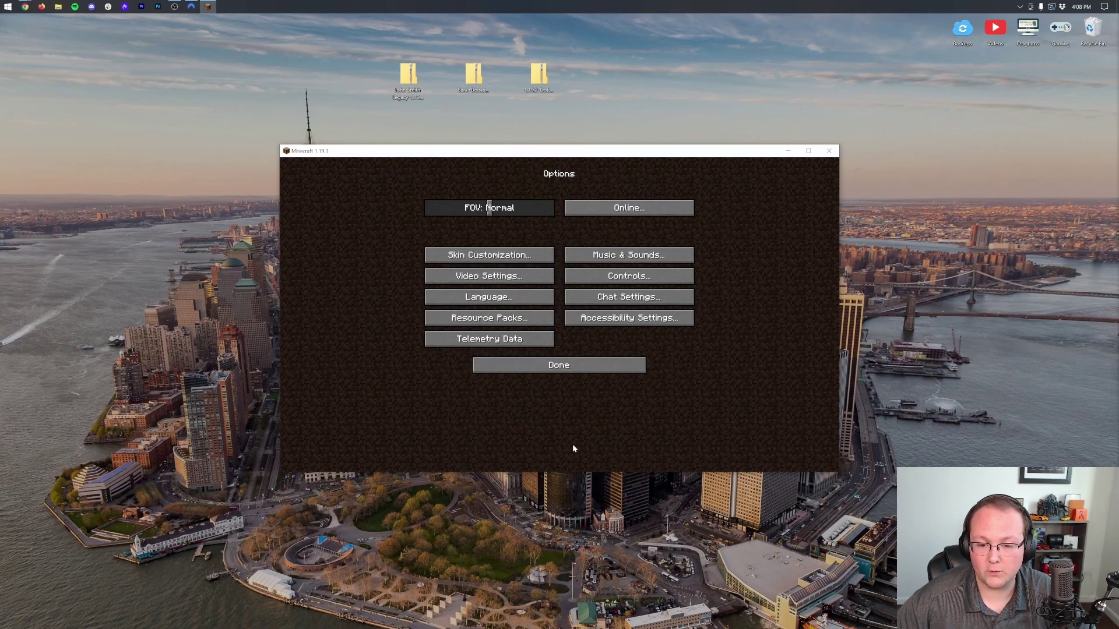
left_click(560, 366)
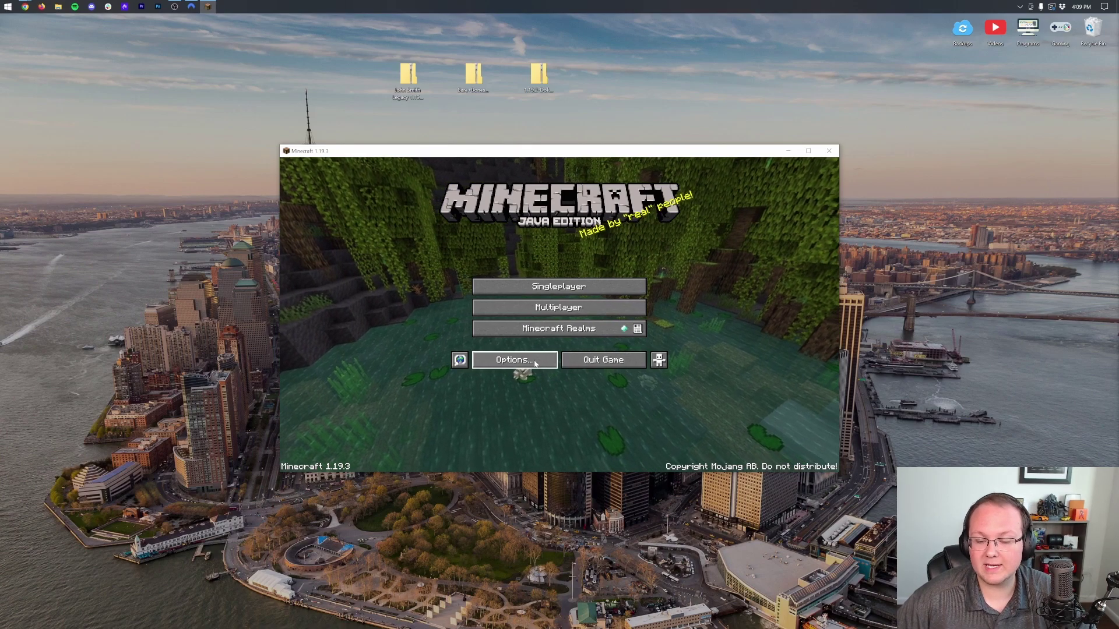
left_click(535, 362)
left_click(502, 318)
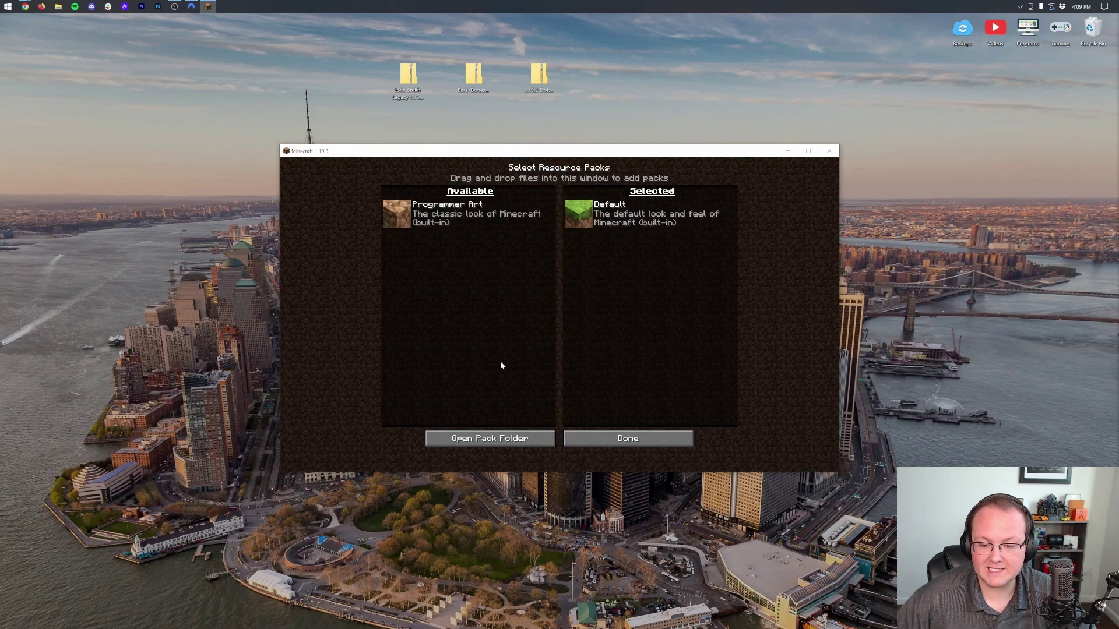
Move the three pack zips from the desktop into the resourcepacks folder and close it
left_click(544, 443)
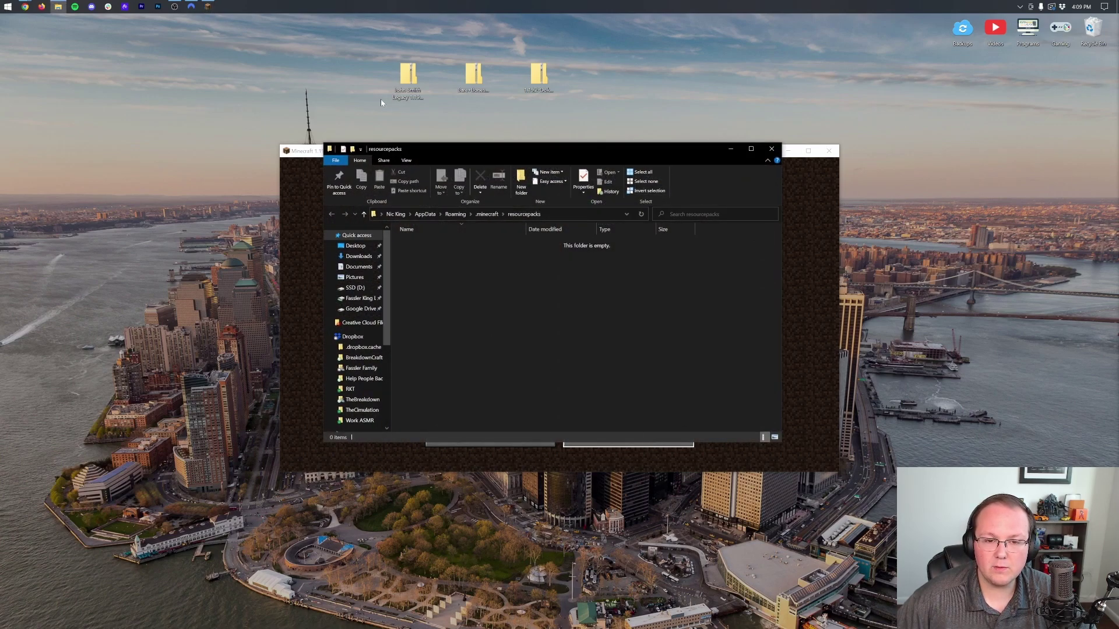
left_click_drag(379, 97, 619, 267)
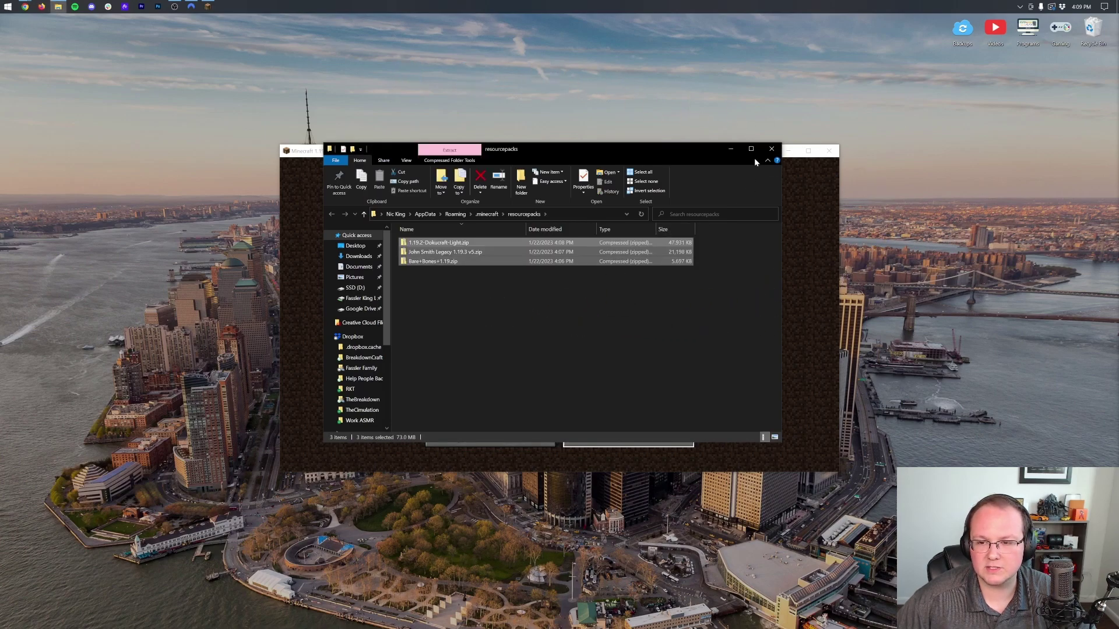
left_click(771, 149)
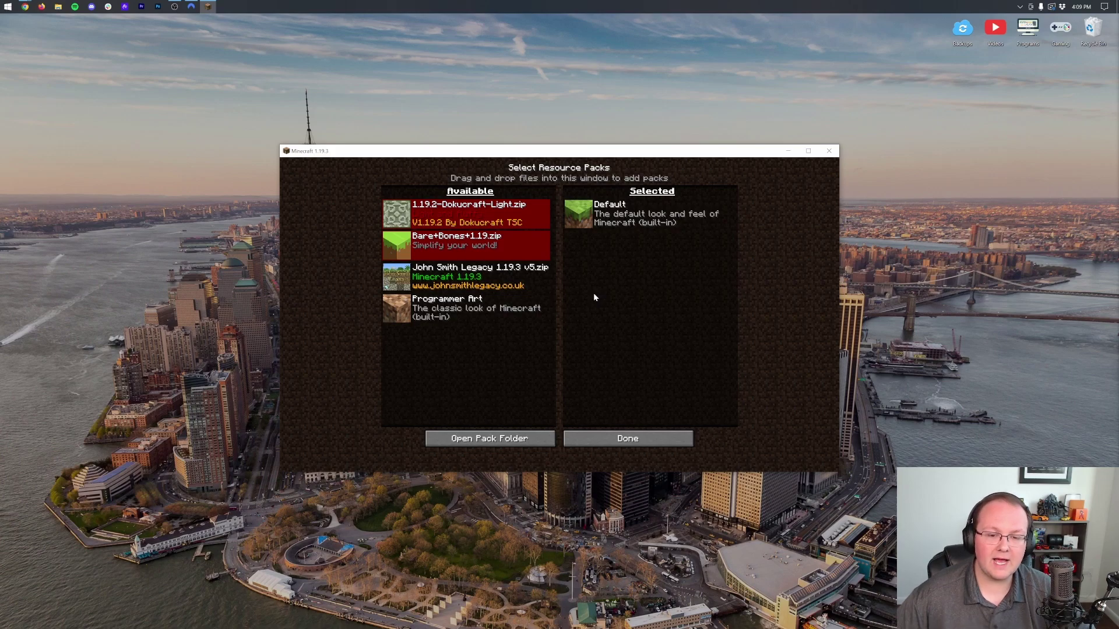
Move John Smith Legacy 1.19.3 v5 to Selected and confirm with Done to reload textures
mouse_move(531, 259)
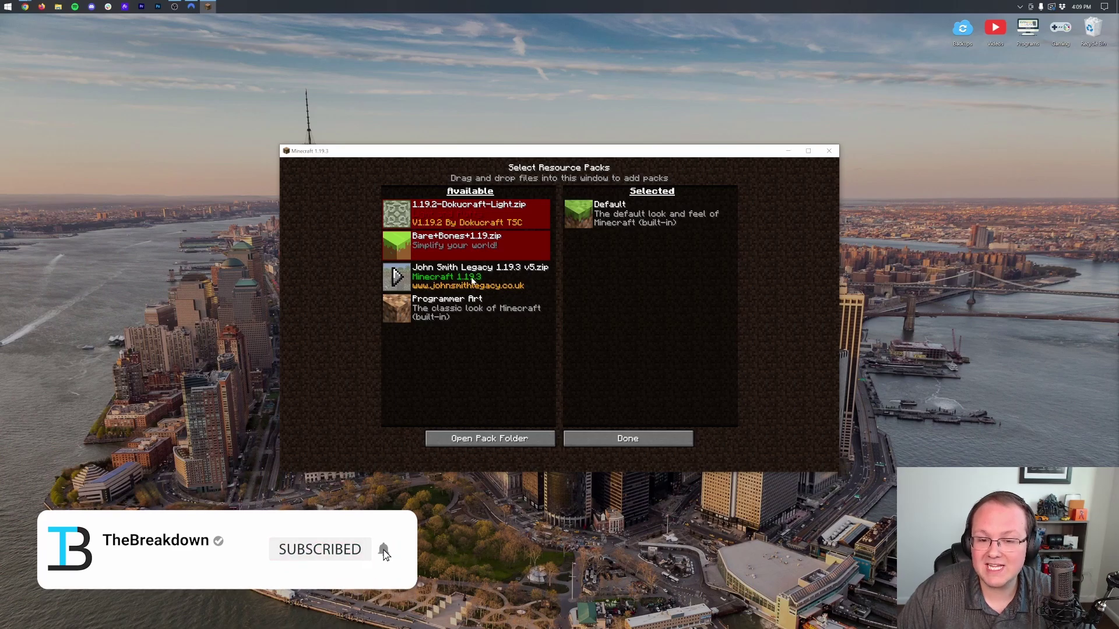
left_click(394, 276)
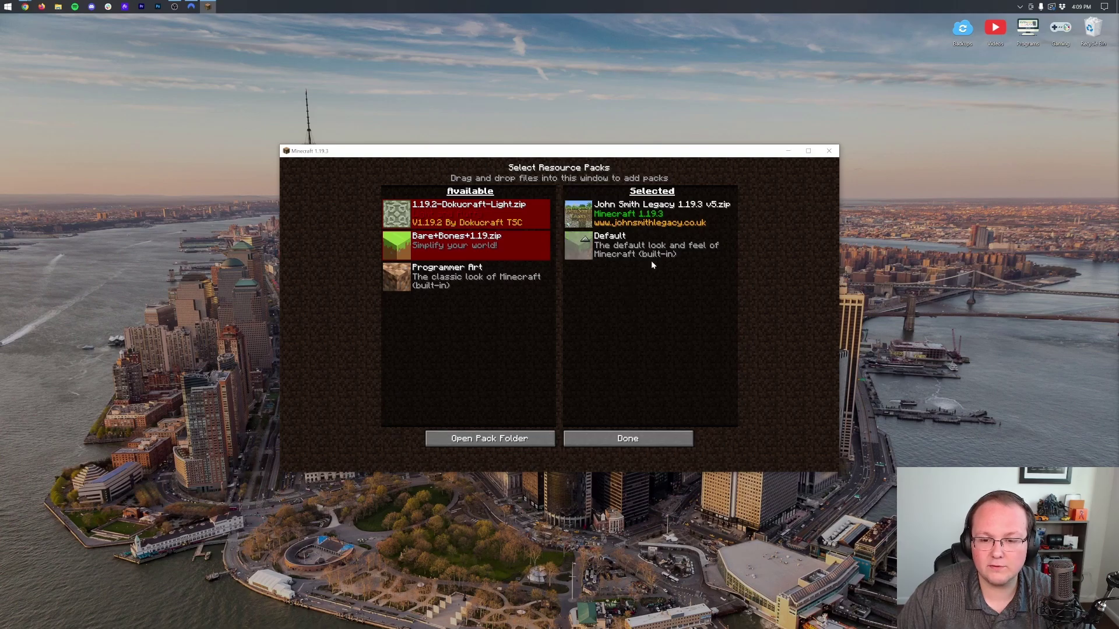
left_click(621, 440)
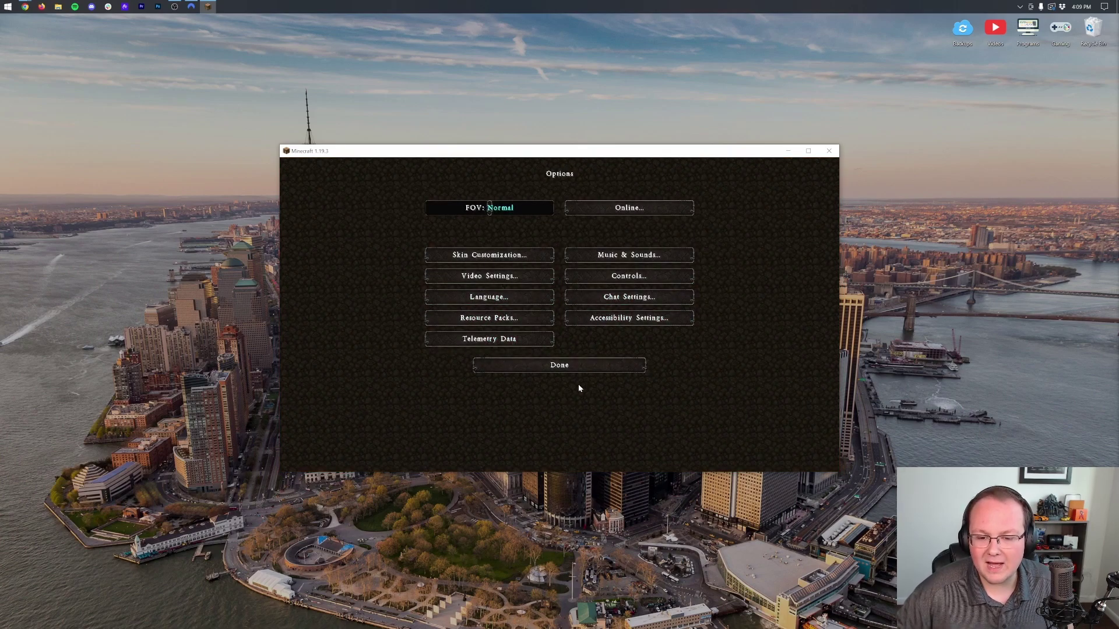
Return to the title screen and load the singleplayer world 'Seed: The Breakdown'
left_click(571, 365)
left_click(526, 296)
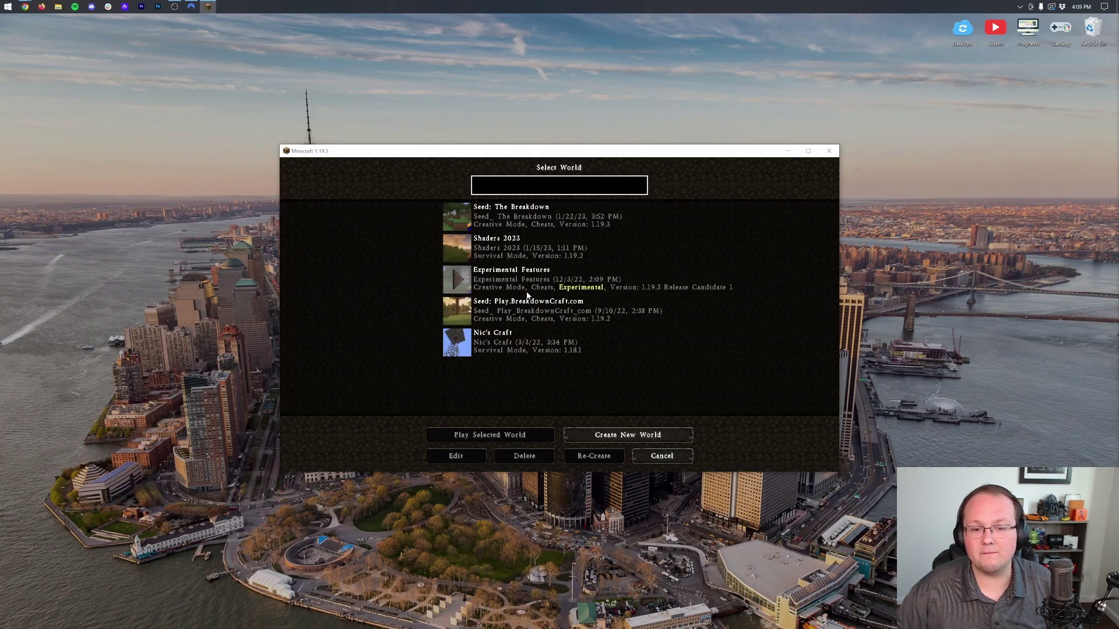
double_click(504, 215)
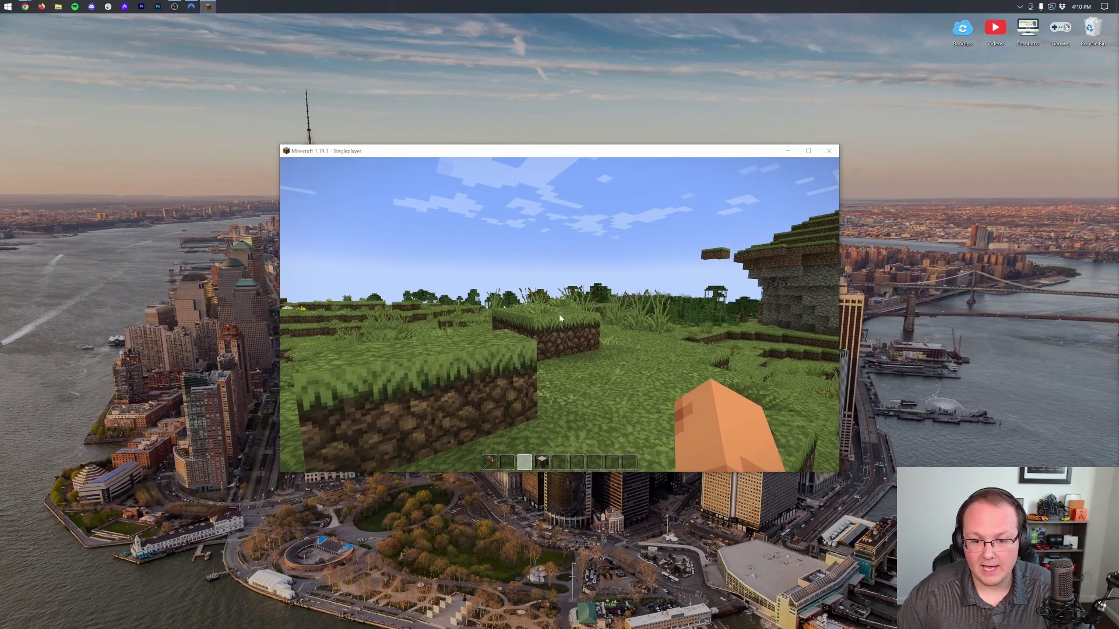
Replace John Smith Legacy with the older-version Bare+Bones pack and reload resources
key("Escape")
left_click(528, 312)
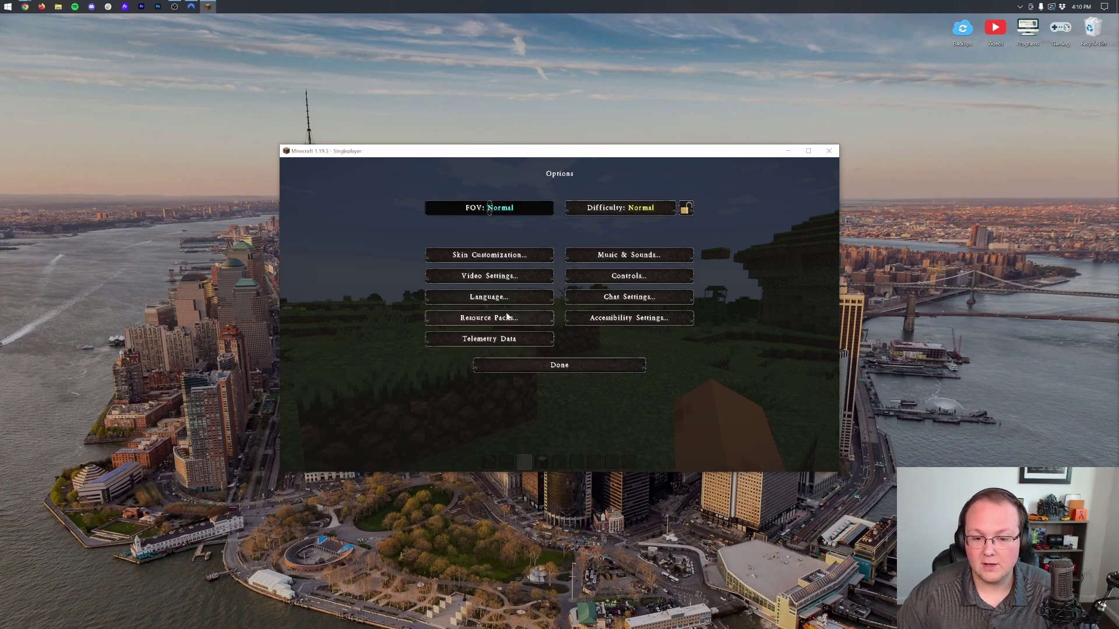
left_click(503, 316)
mouse_move(587, 226)
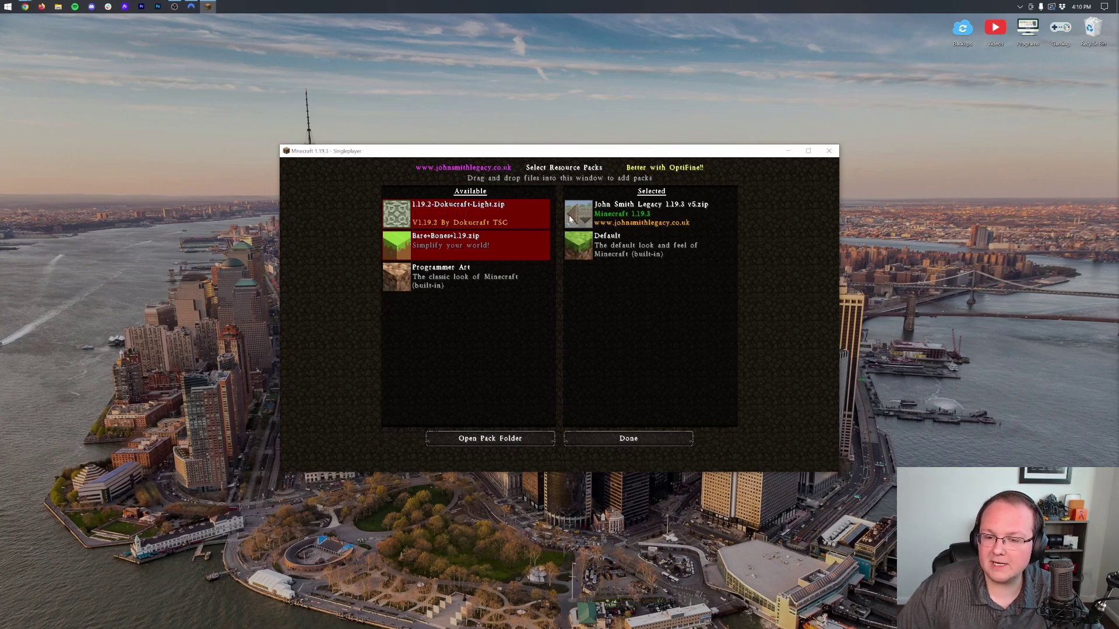
left_click(570, 216)
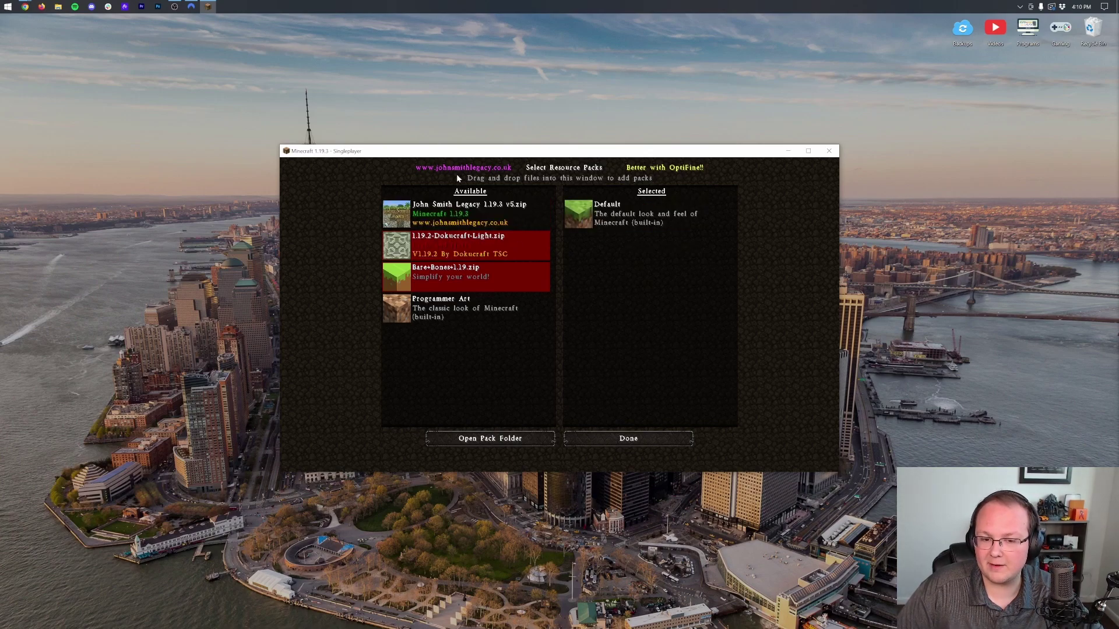
left_click(398, 279)
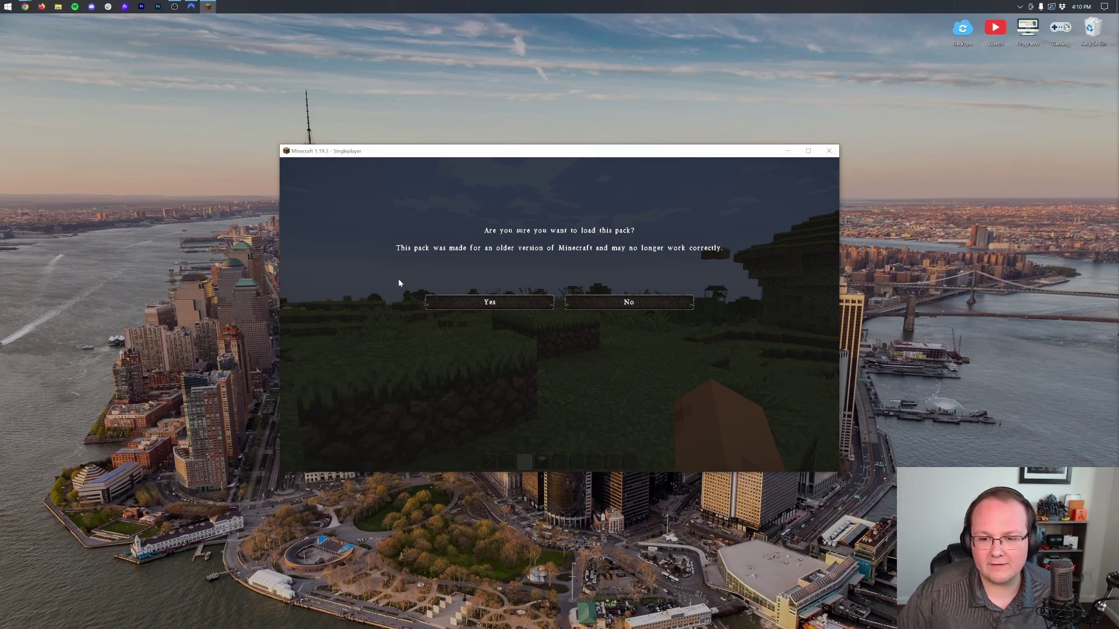
left_click(438, 300)
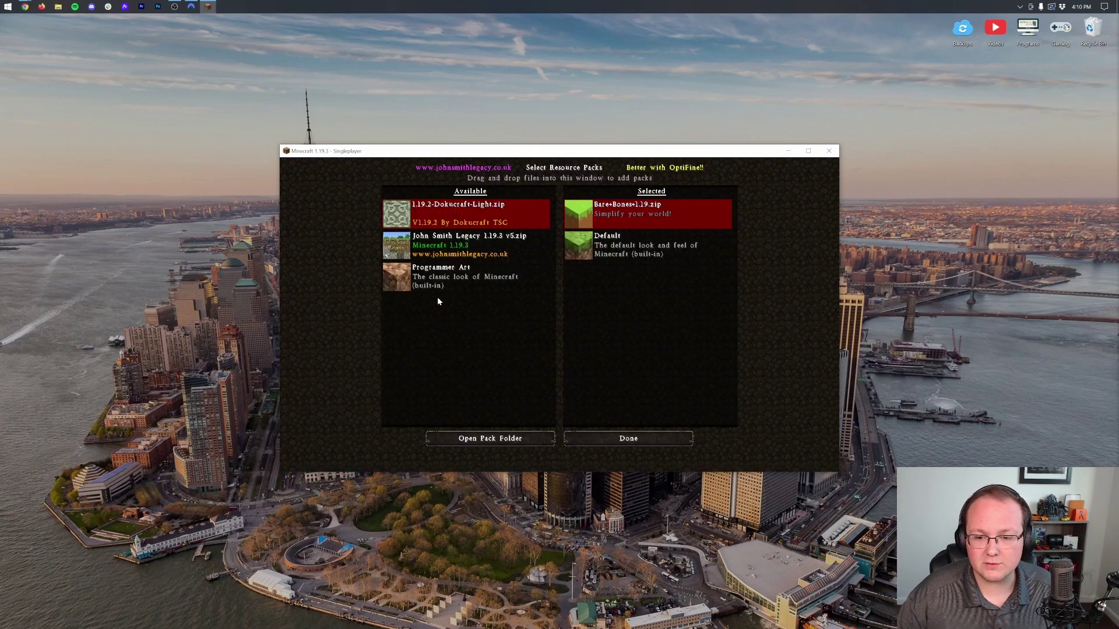
left_click(644, 444)
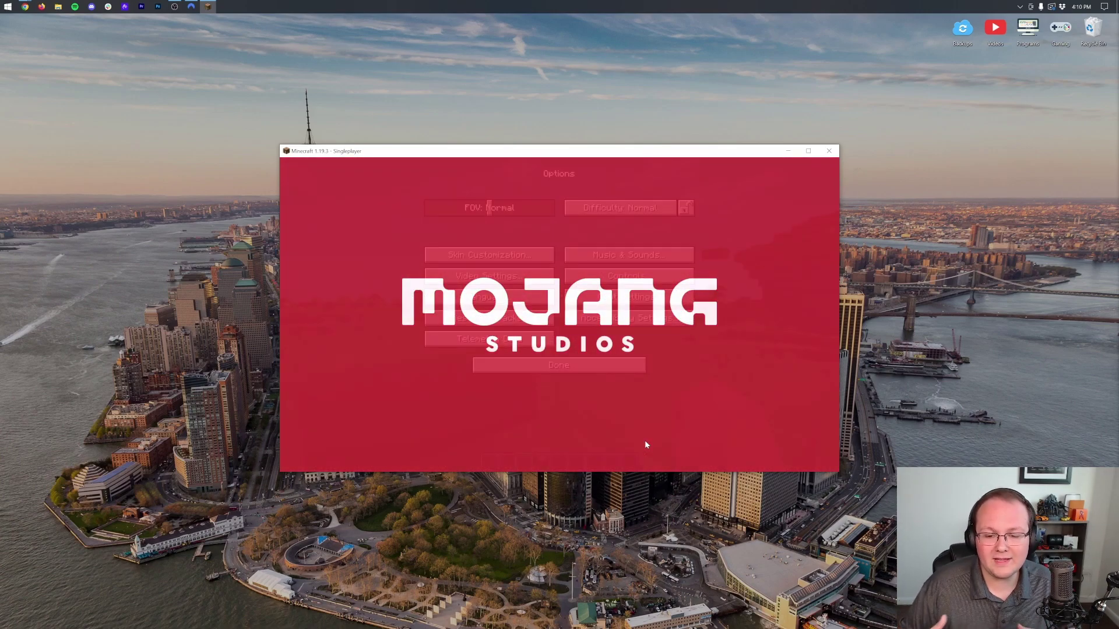
Resume the world and walk across the grassy field up onto the dirt ledge
key("Escape")
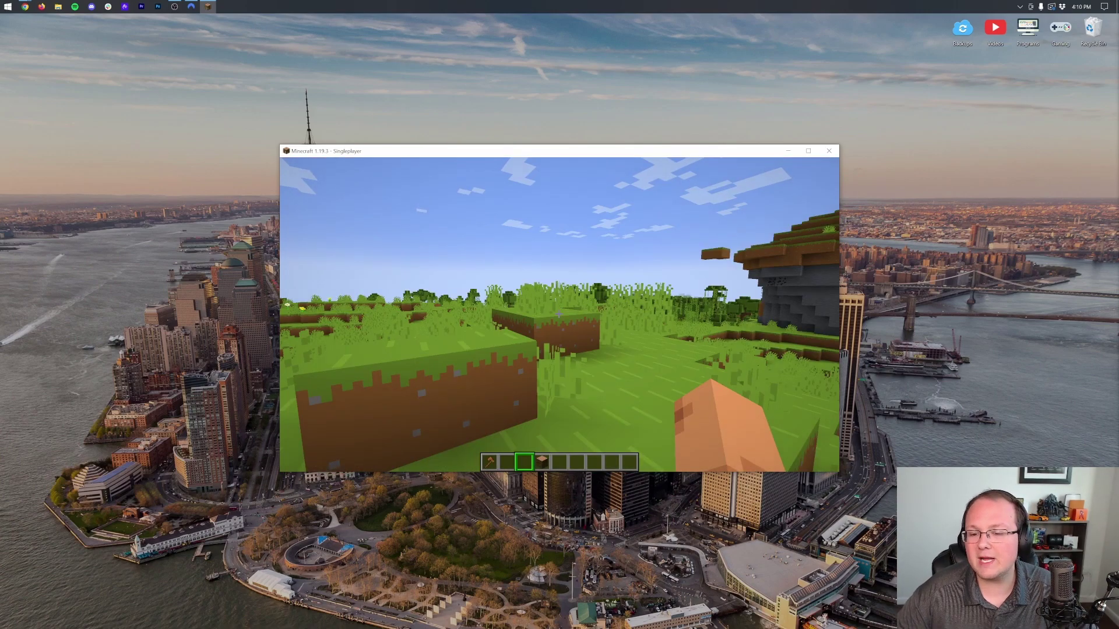
key("w")
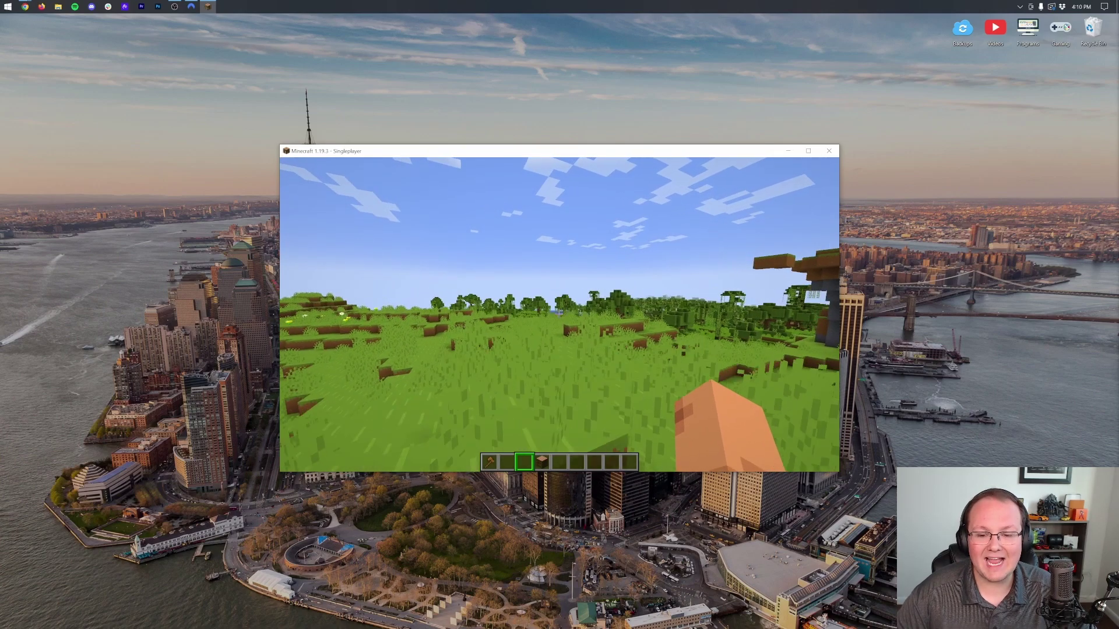
key("w")
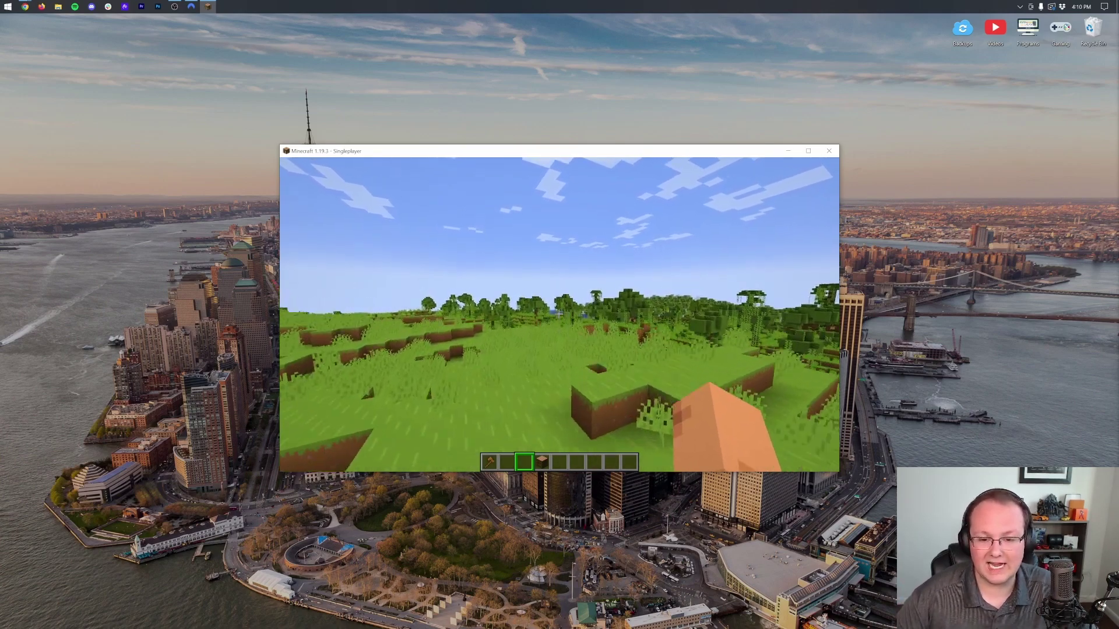
key("w")
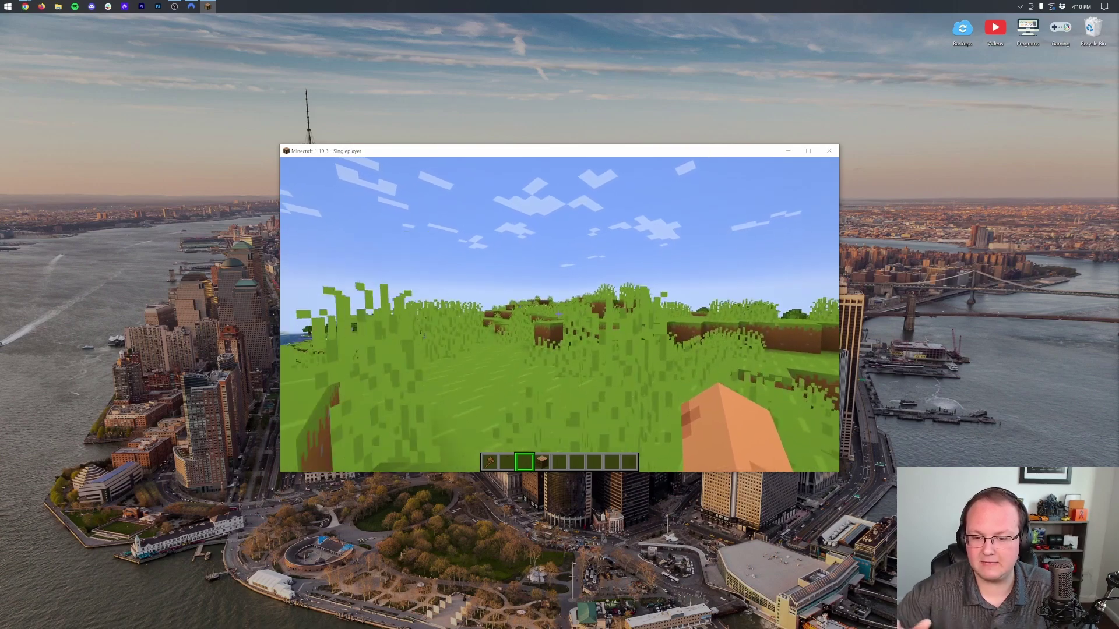
key("w")
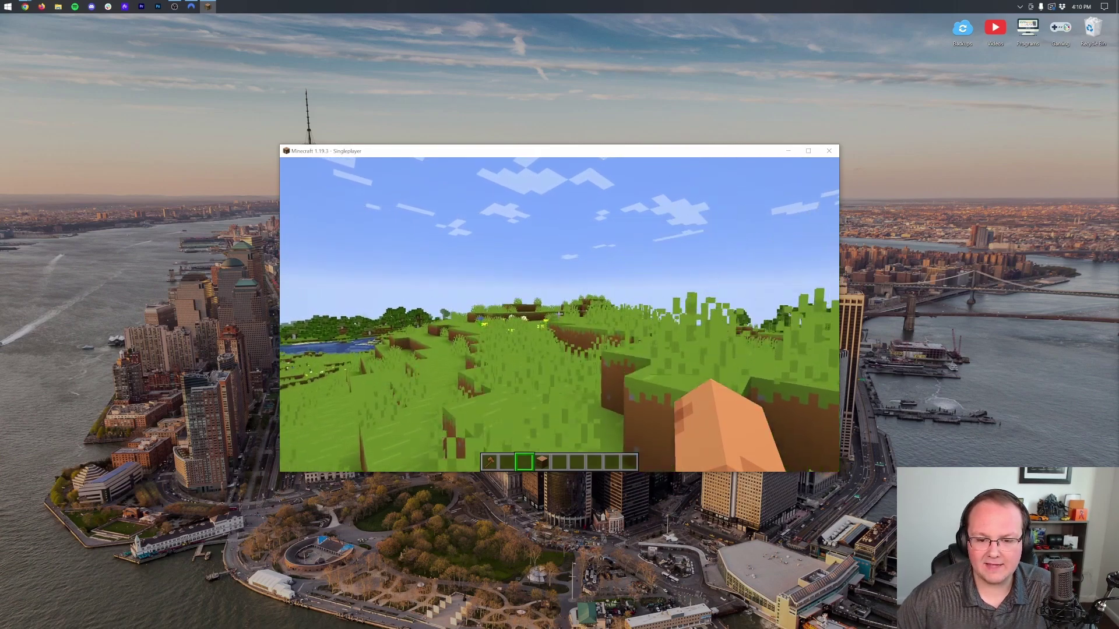
key("w")
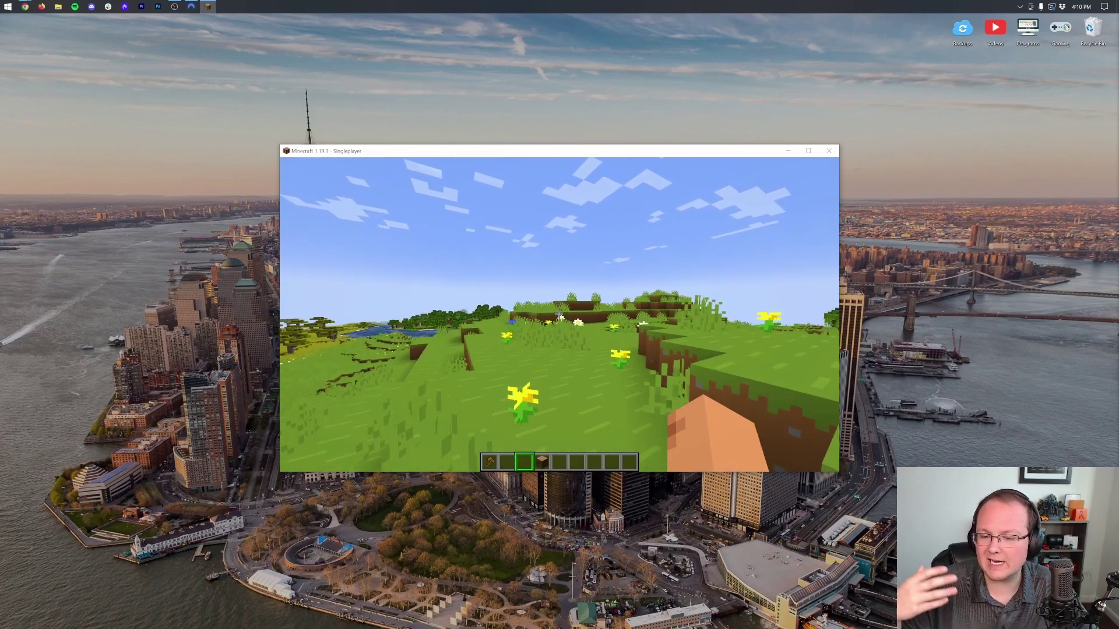
key("w")
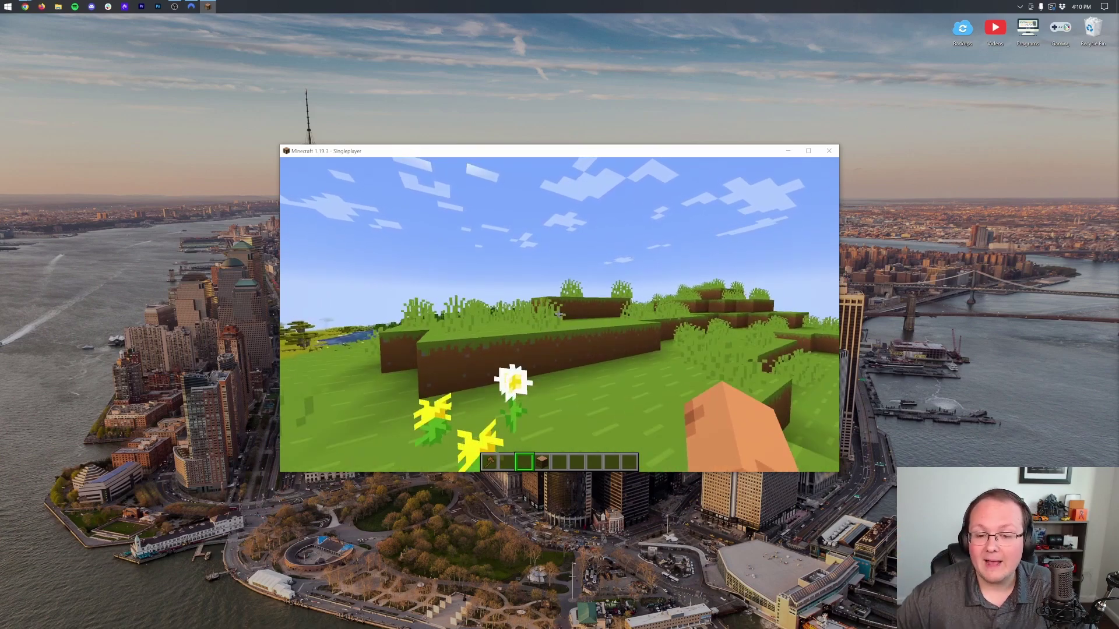
key("w")
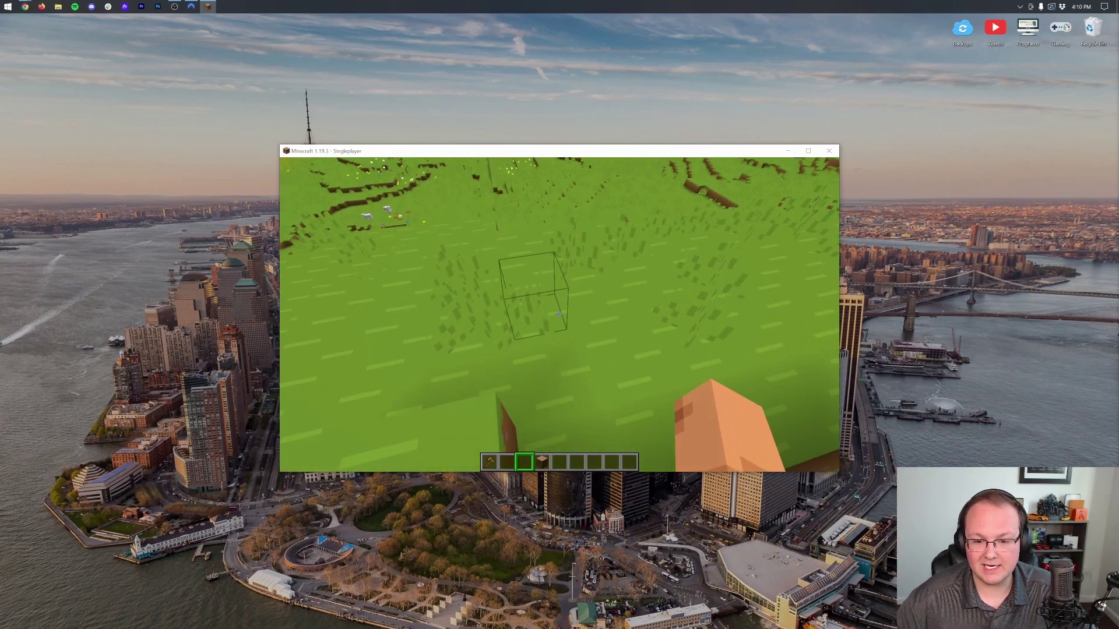
mouse_move(560, 314)
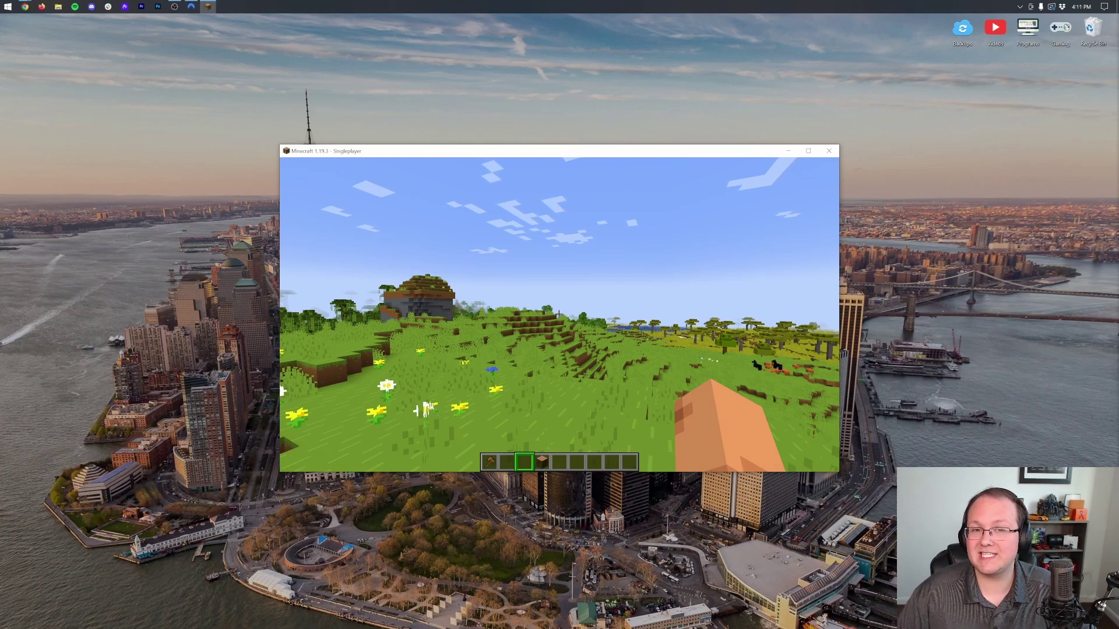
Add the older-version 1.19.2-Dokucraft-Light pack to the selected resource packs
key("Escape")
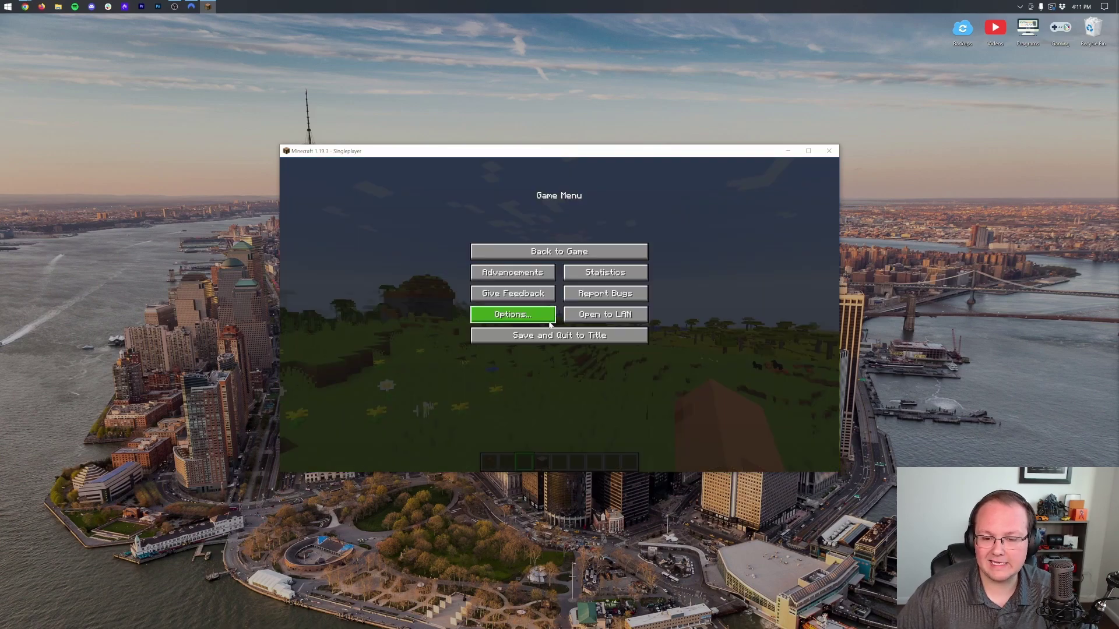
left_click(539, 320)
left_click(521, 322)
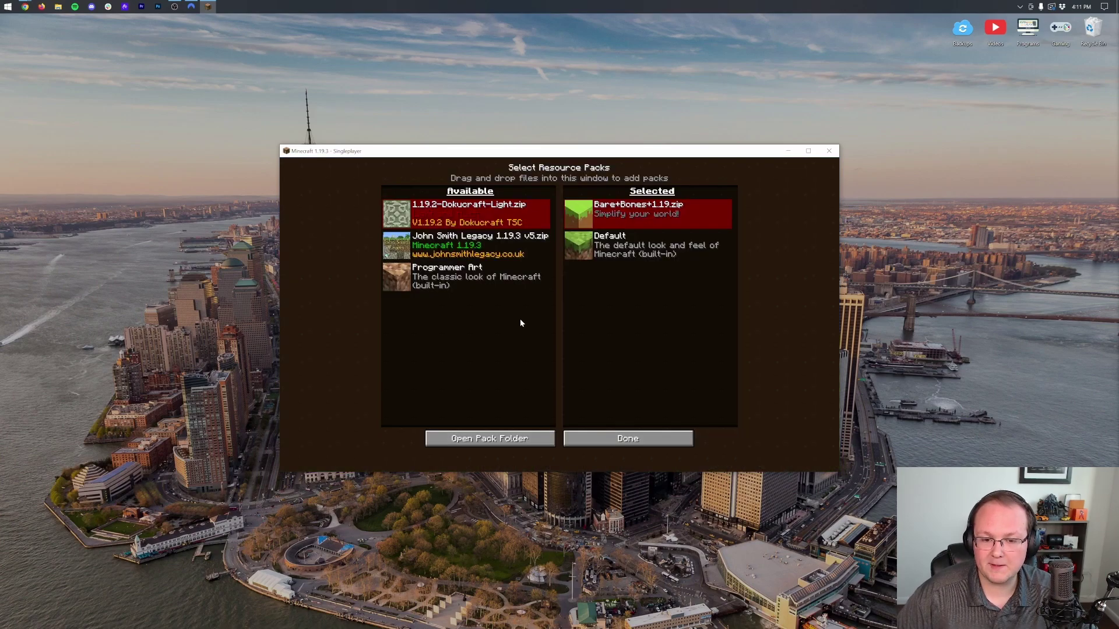
mouse_move(722, 219)
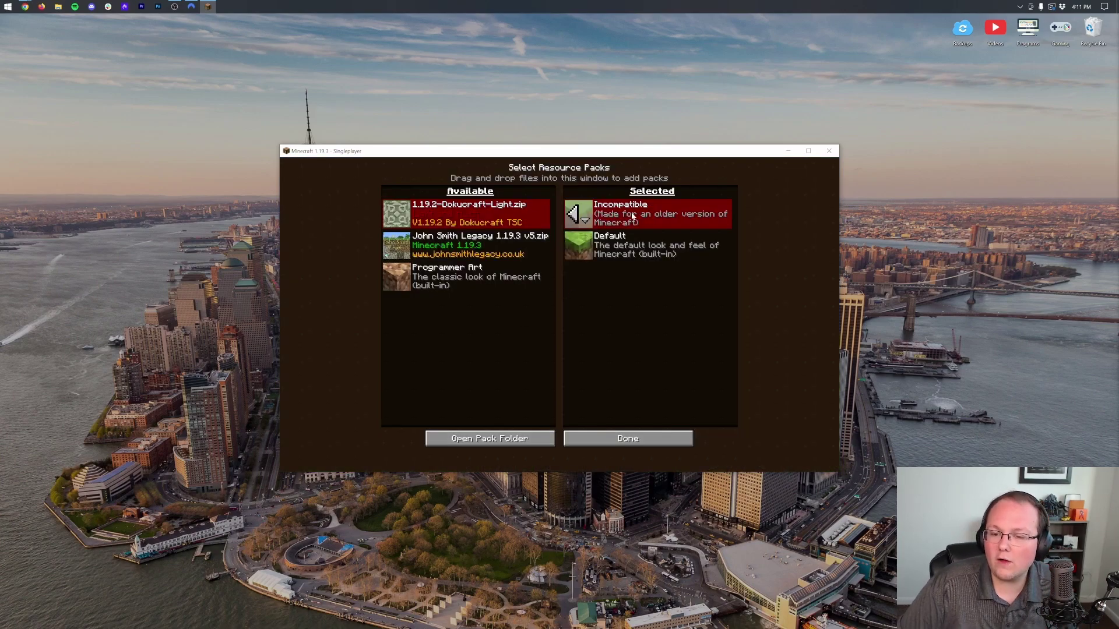
mouse_move(443, 215)
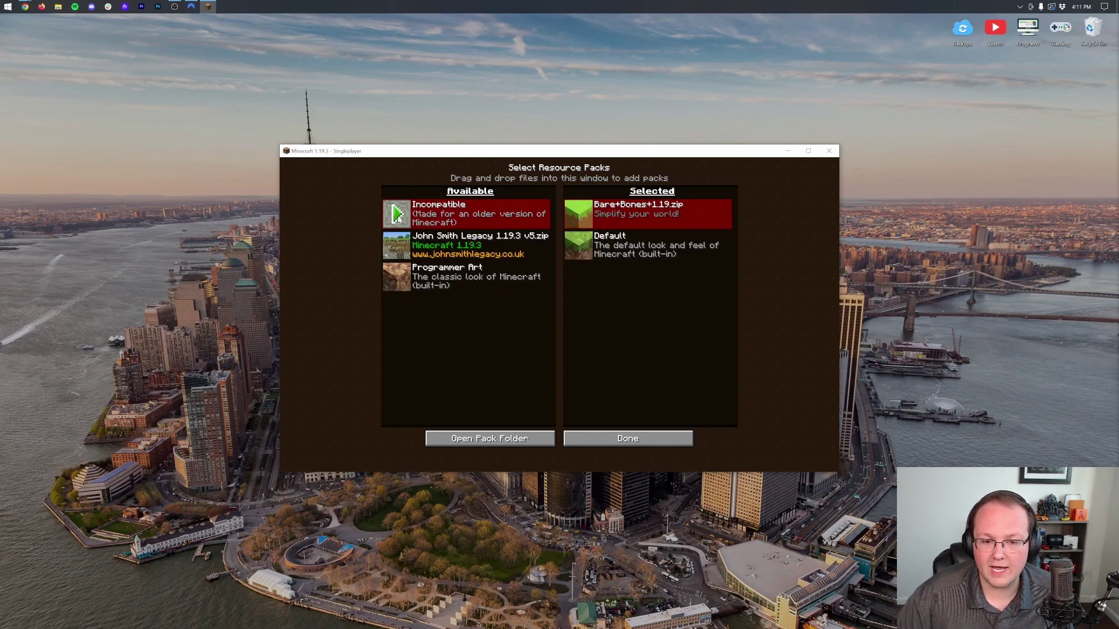
left_click(401, 215)
left_click(483, 303)
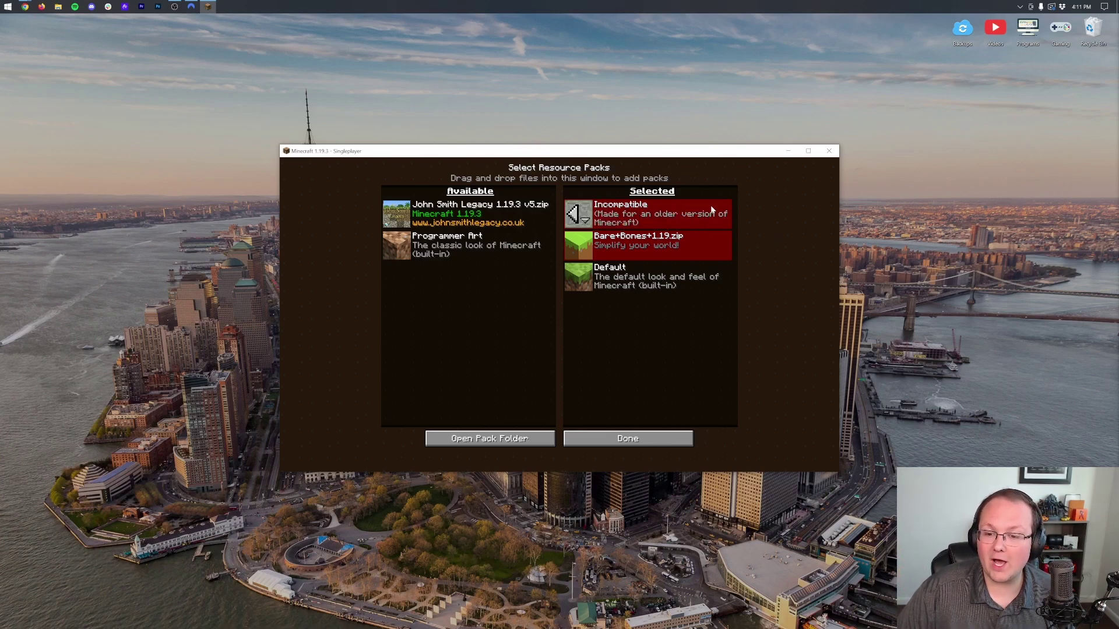
Order the packs with Dokucraft Light above Bare+Bones and reload resources
mouse_move(669, 251)
left_click(585, 239)
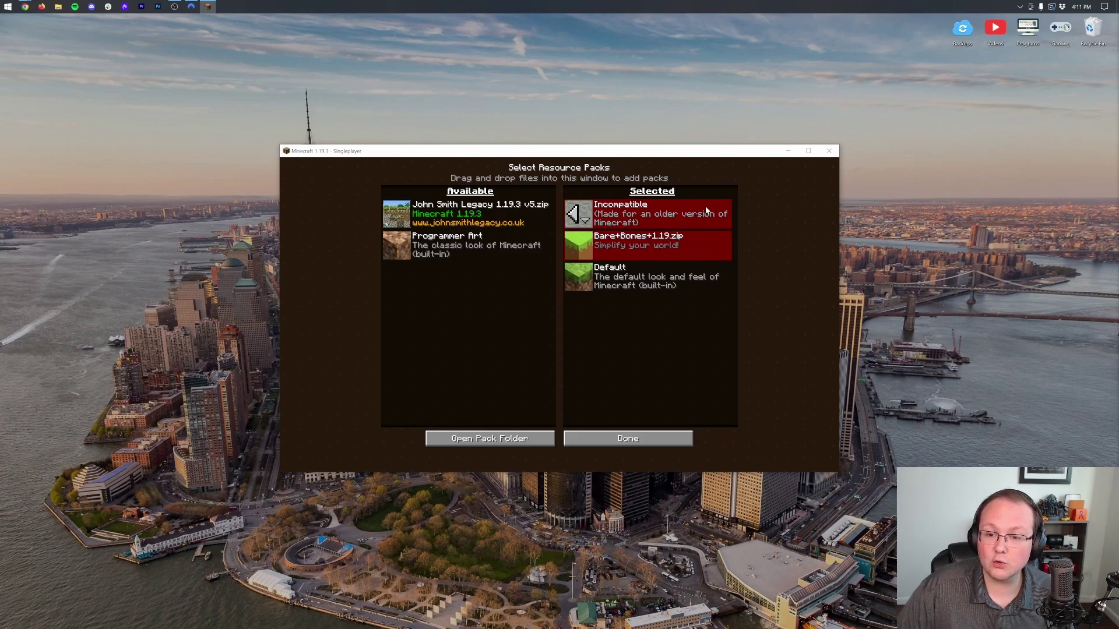
mouse_move(666, 251)
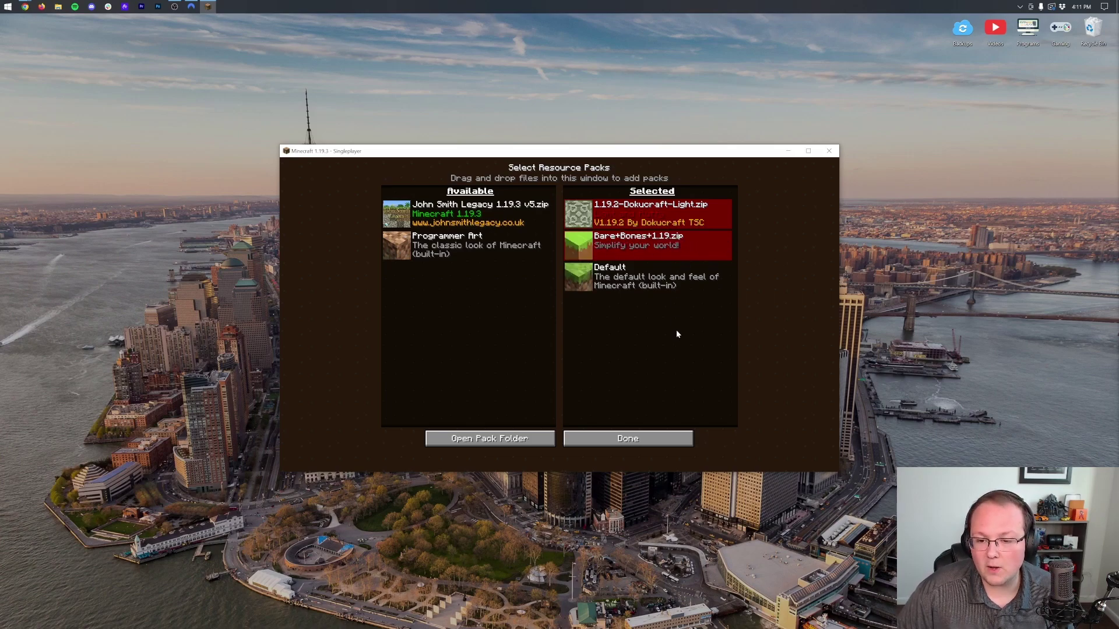
left_click(639, 446)
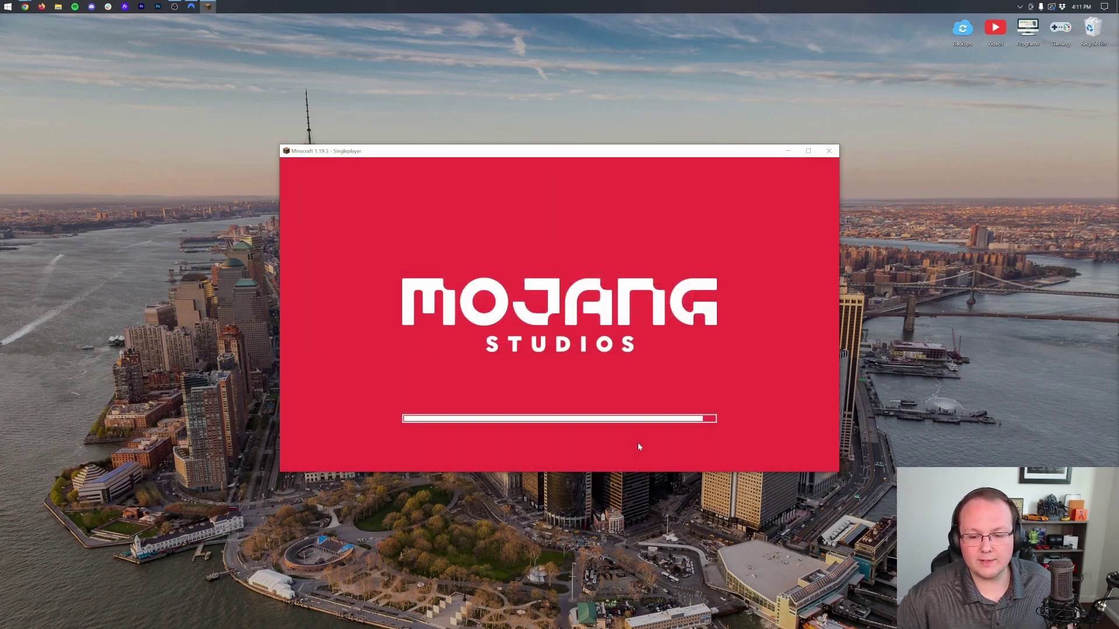
Resume play and walk through the meadow toward the hill house and open tall grass
key("Escape")
key("Escape")
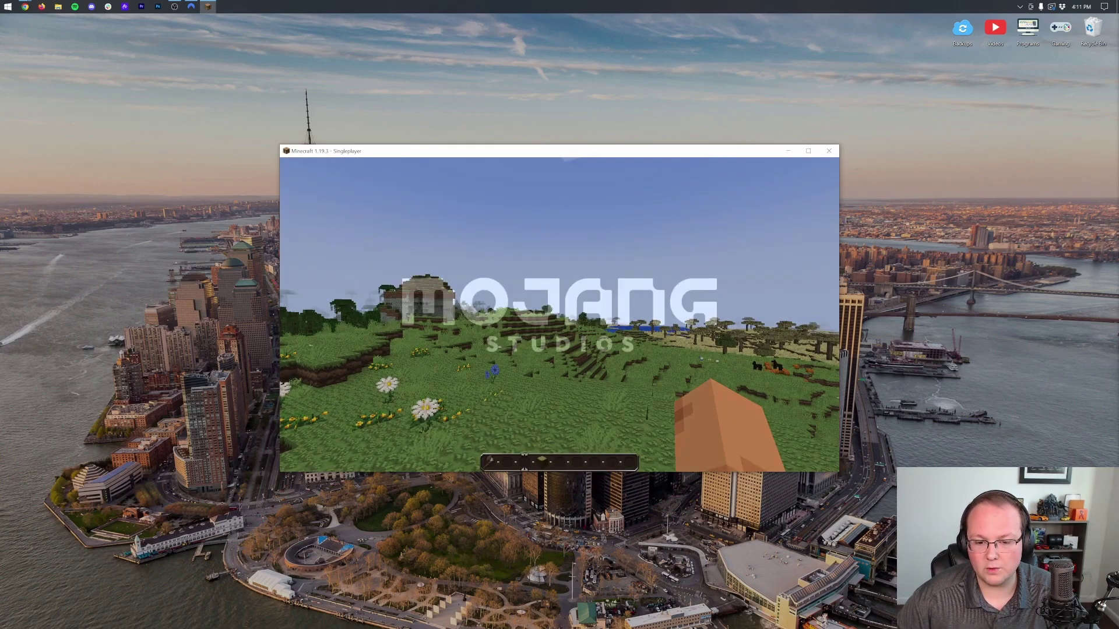
key("w")
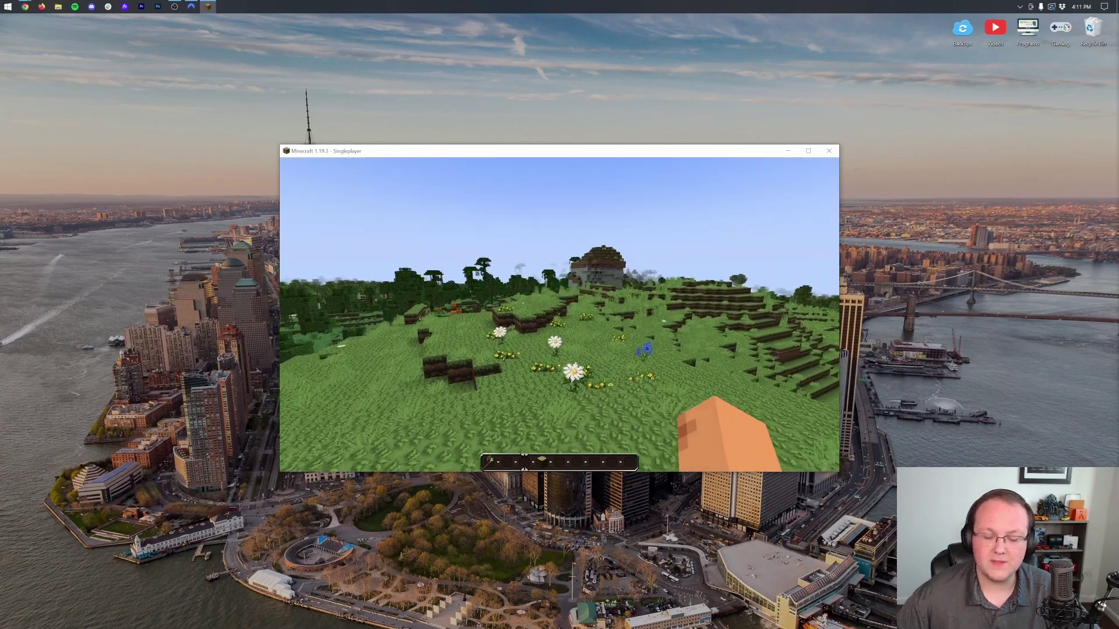
key("w")
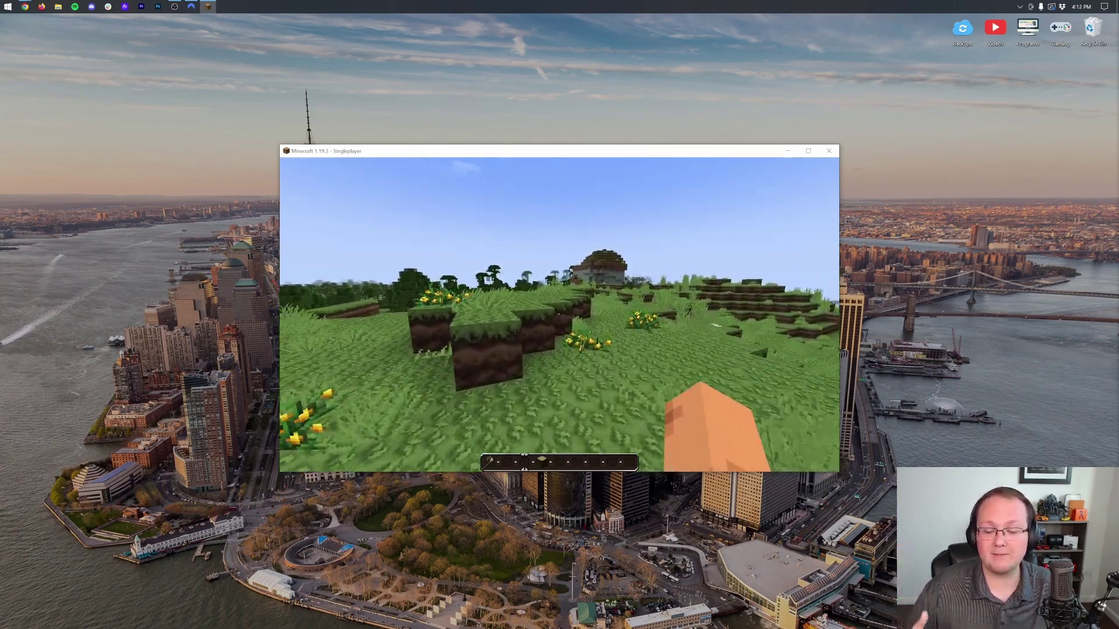
key("w")
key("w")
key("w")
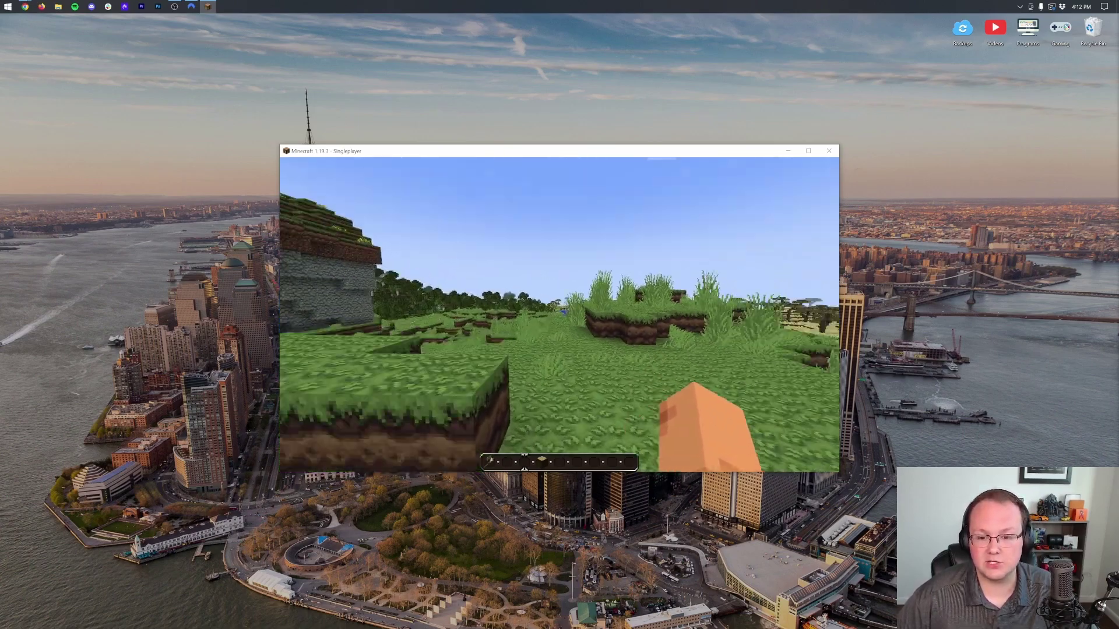
key("w")
key("w")
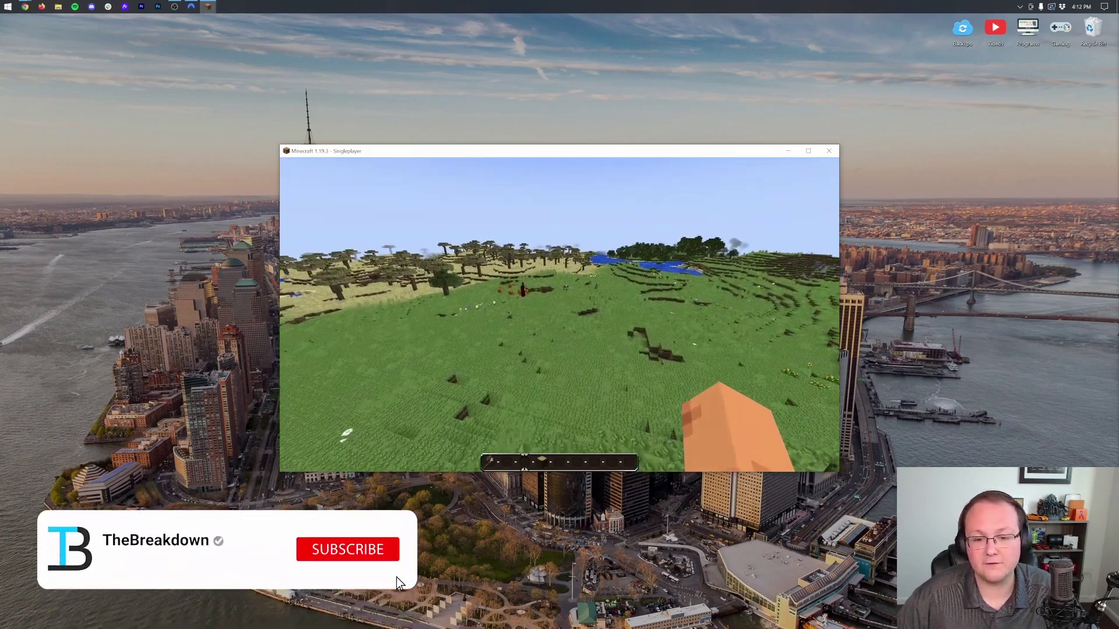